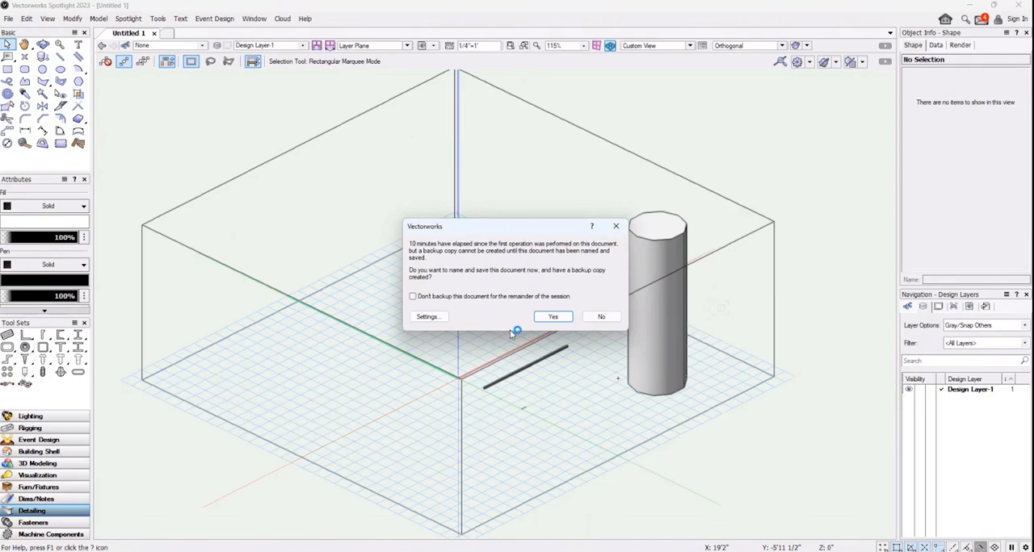
Save the drawing to the Desktop under the file name "lee lesson"
left_click(555, 317)
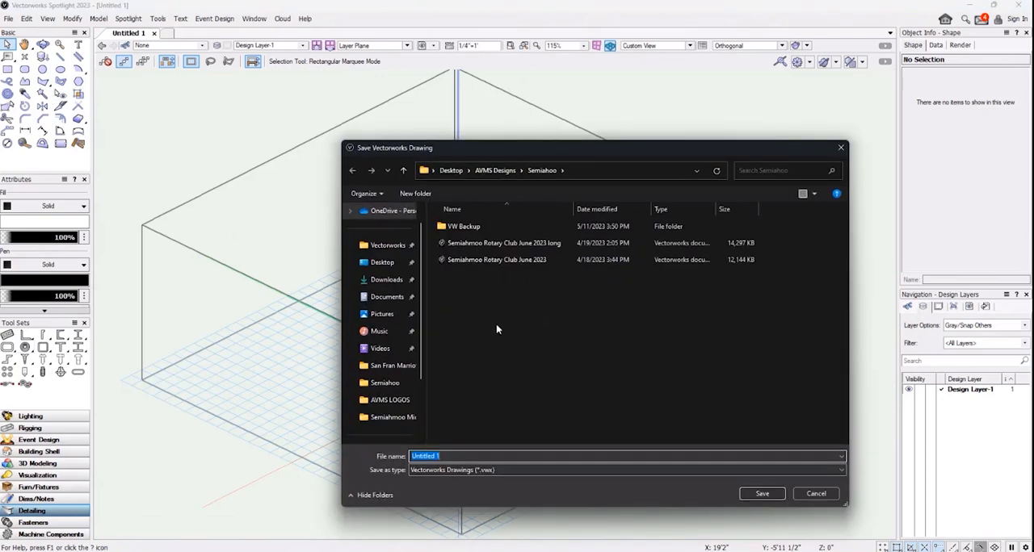
left_click(382, 263)
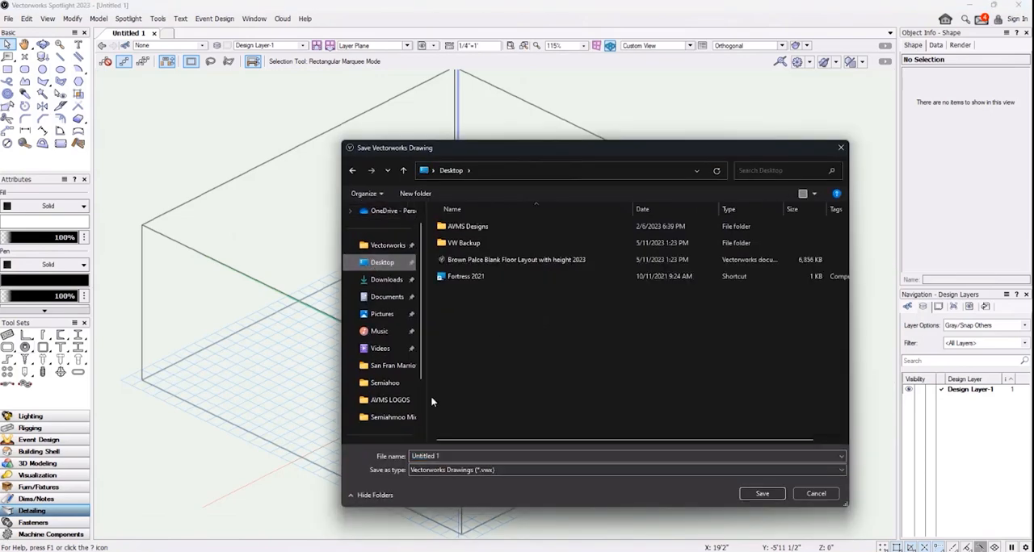
left_click_drag(459, 456, 393, 455)
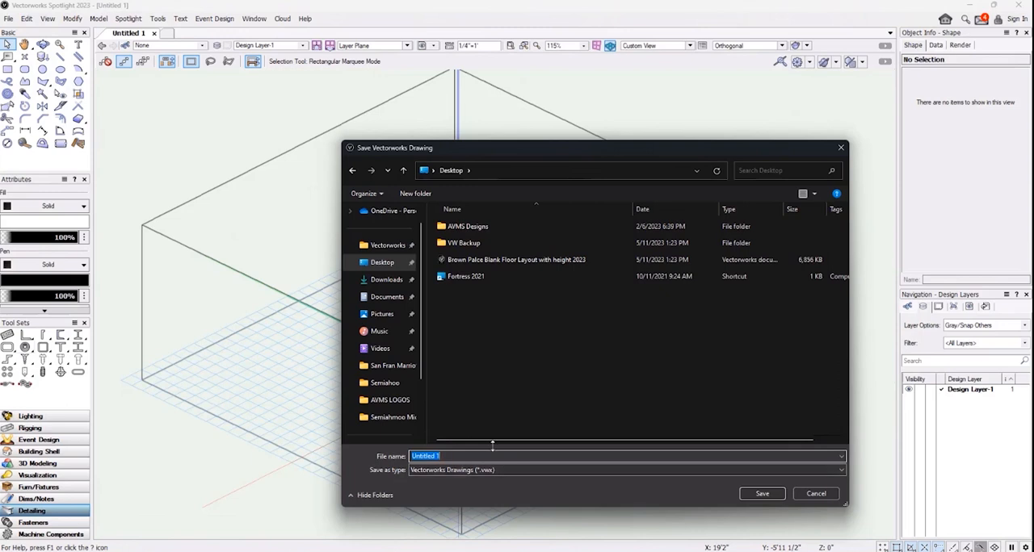
type("lee lesson")
key("Return")
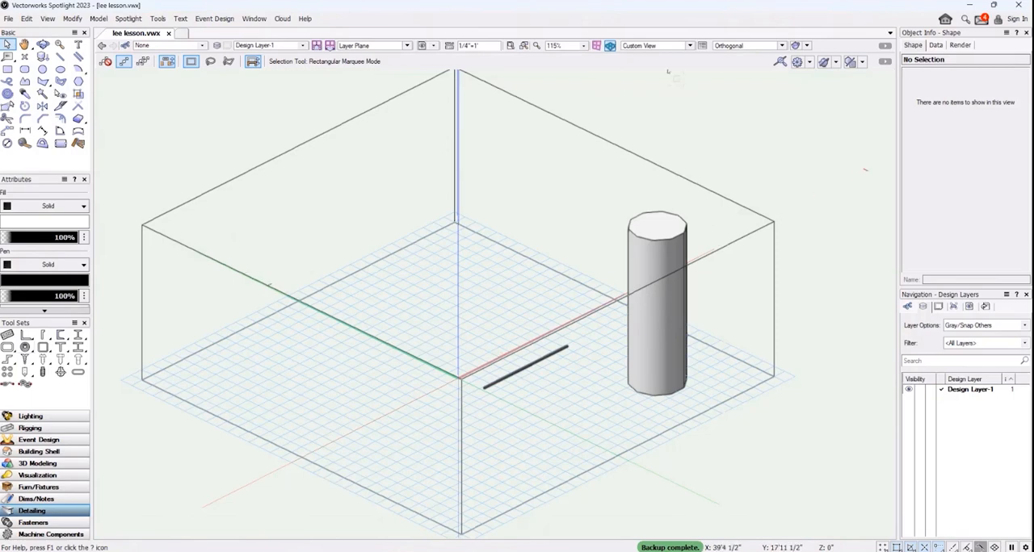
Switch the drawing from the 3D view to the Top/Plan view
left_click(8, 18)
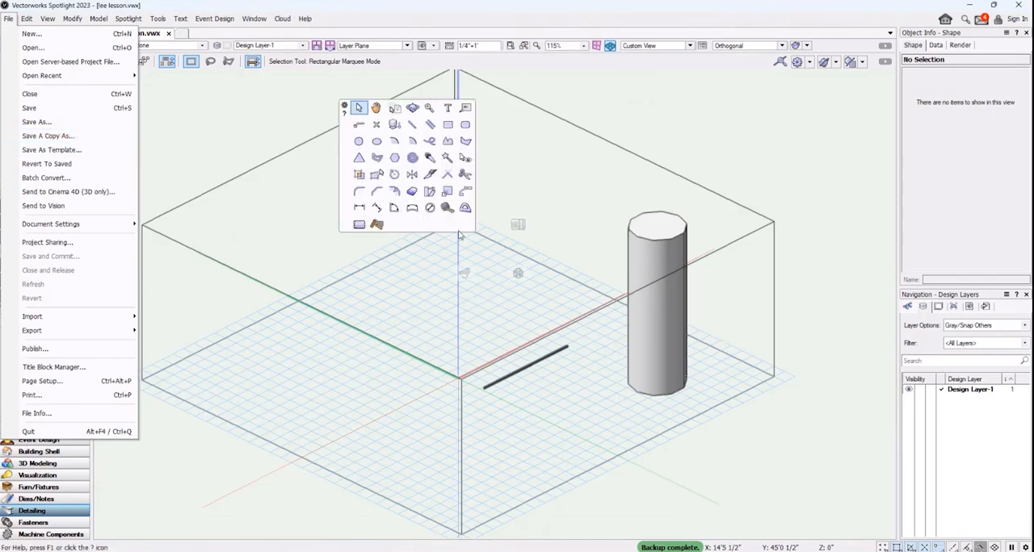
scroll(184, 144, "down", 3)
scroll(183, 142, "up", 3)
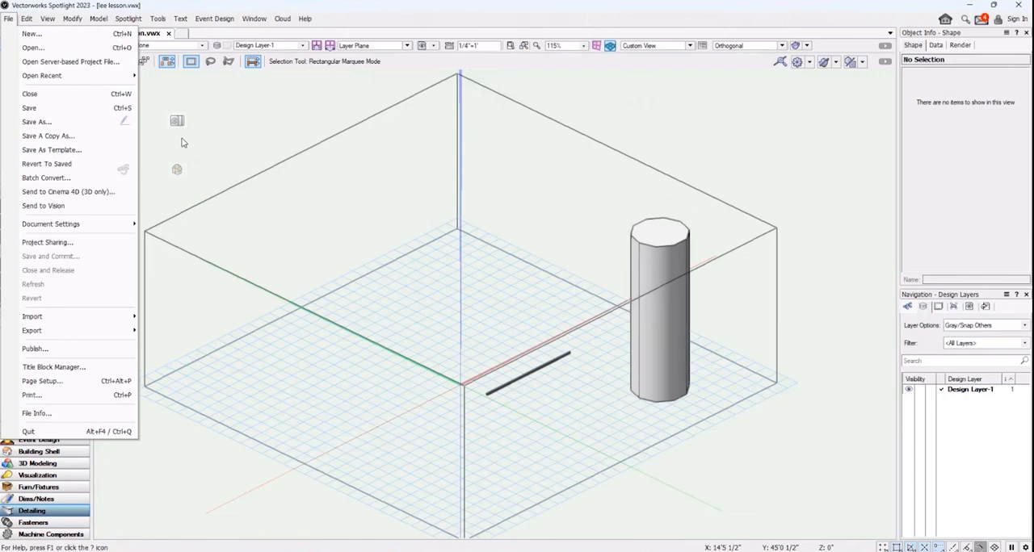
scroll(183, 142, "down", 2)
left_click(47, 19)
left_click(250, 75)
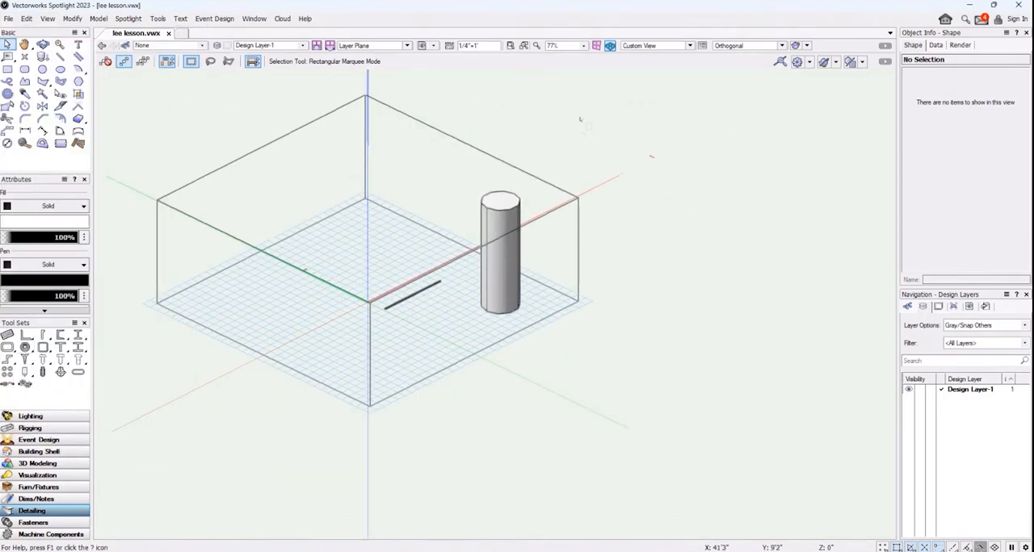
left_click(689, 45)
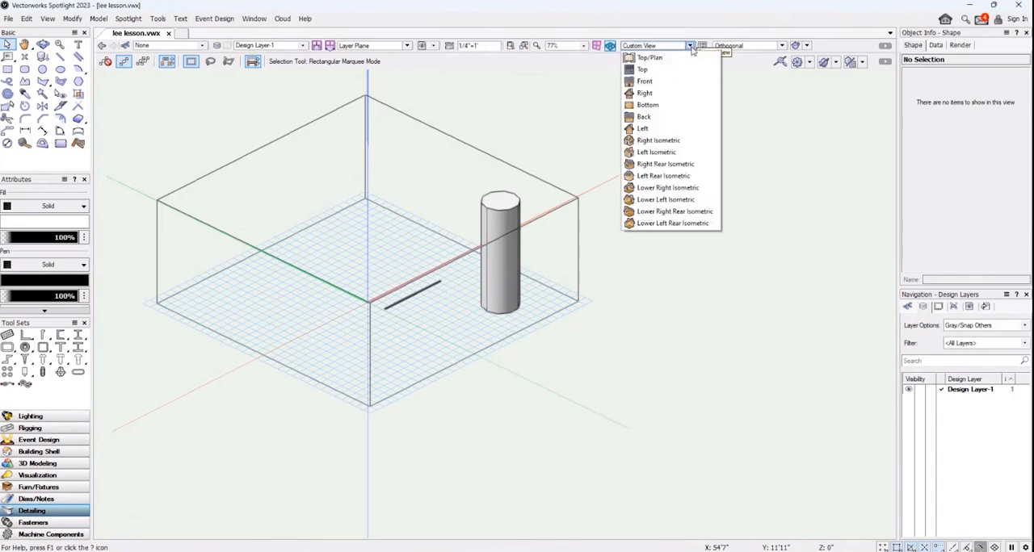
left_click(666, 58)
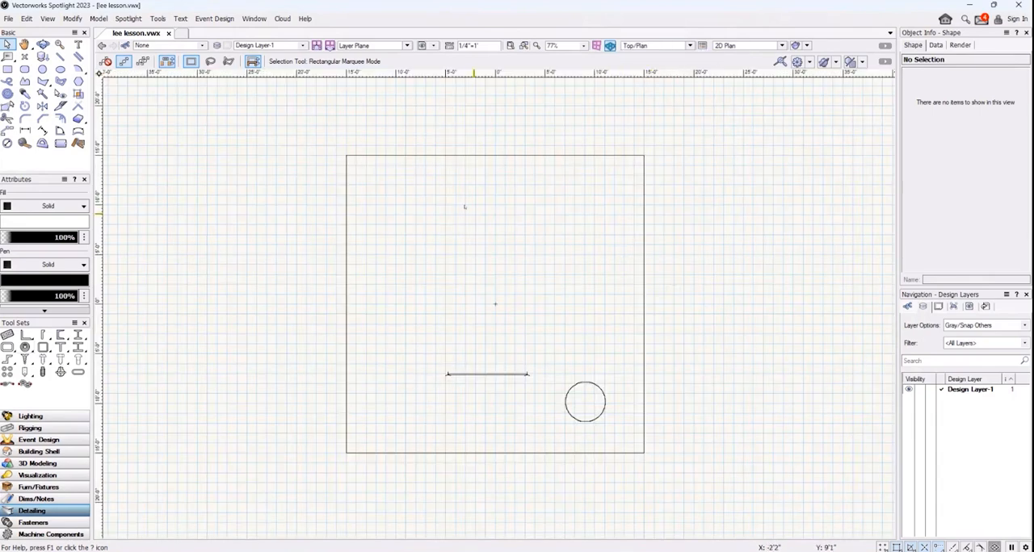
Import page 1 of the Grand Ballroom CAD PDF from the Ballroom cads folder in AVMS Designs, with Snap to Geometry on
left_click(8, 17)
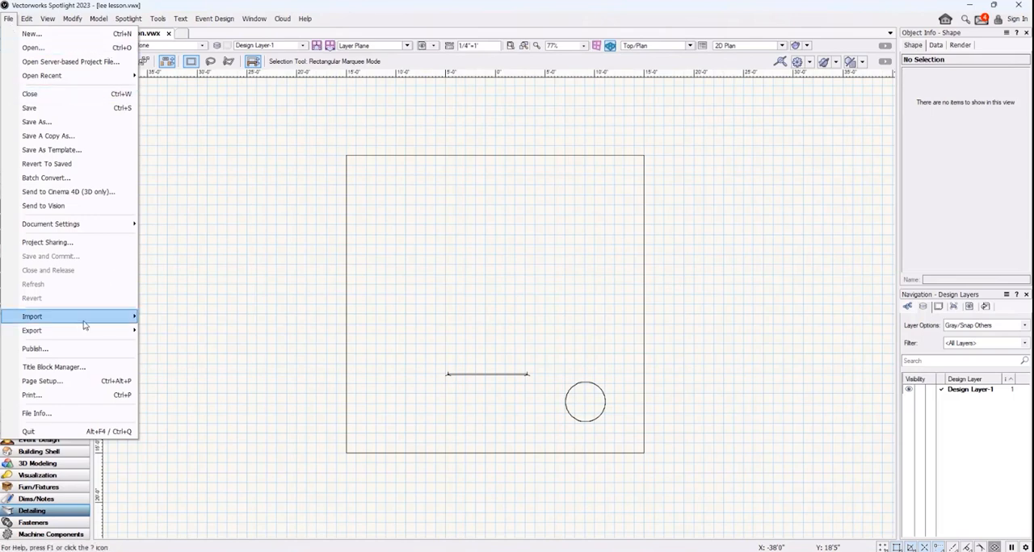
mouse_move(94, 324)
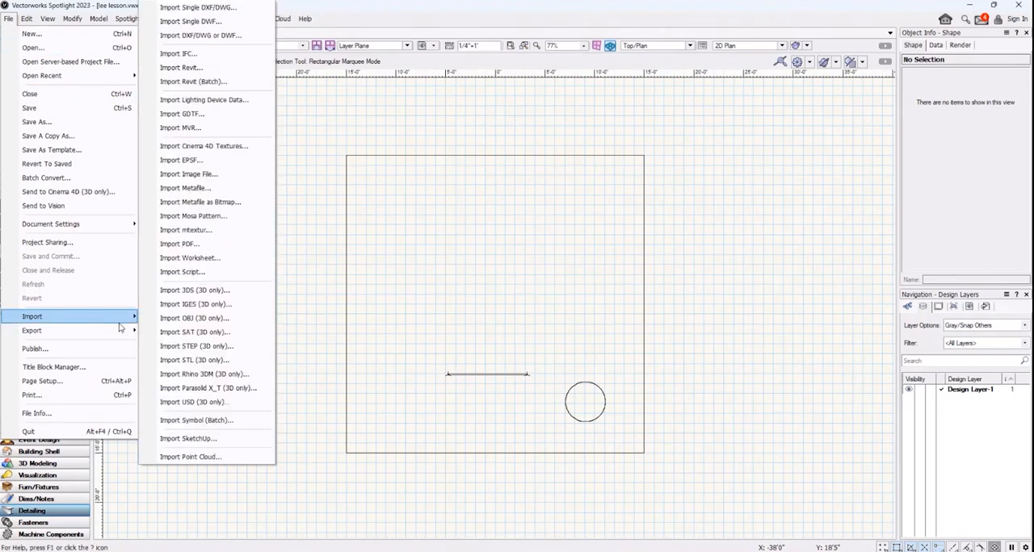
left_click(207, 249)
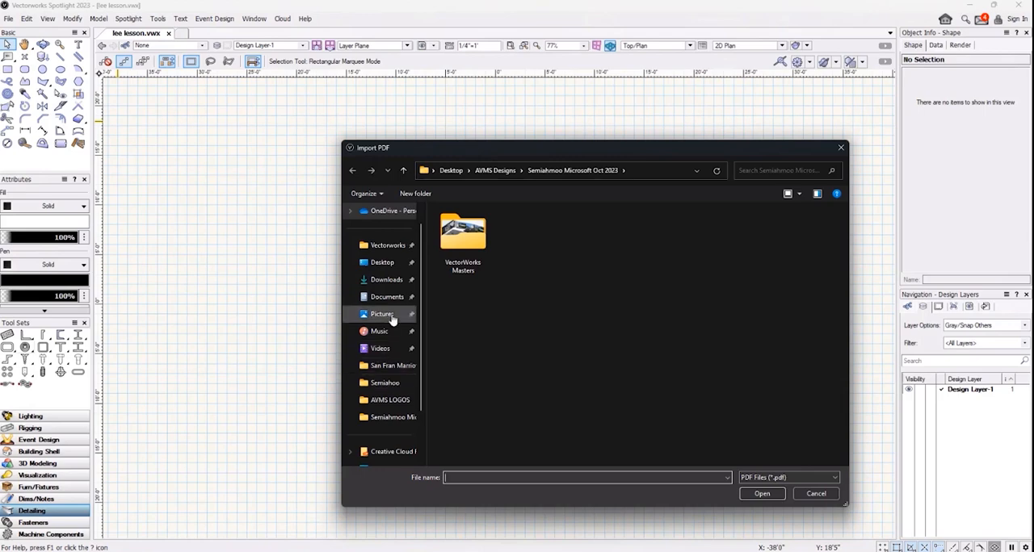
left_click(384, 263)
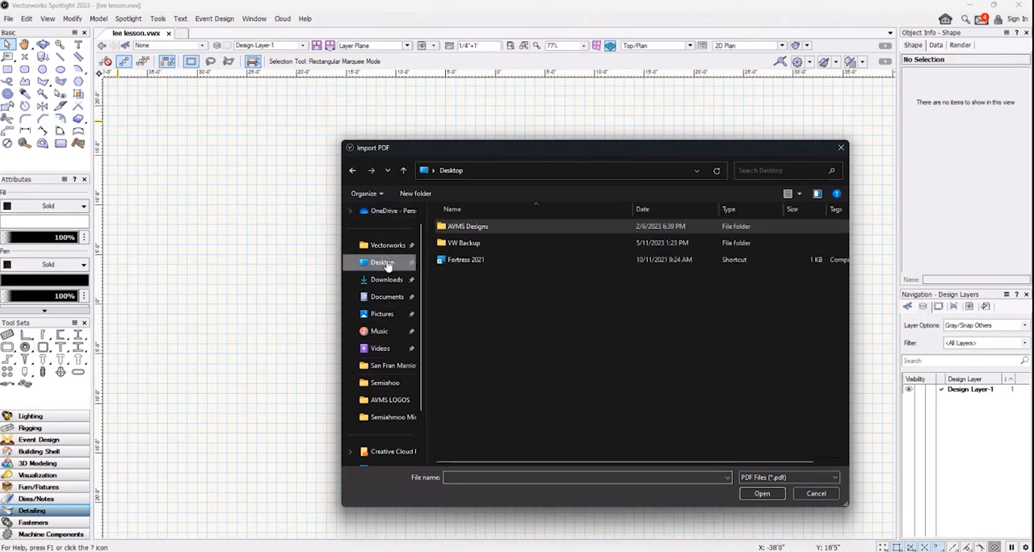
double_click(500, 231)
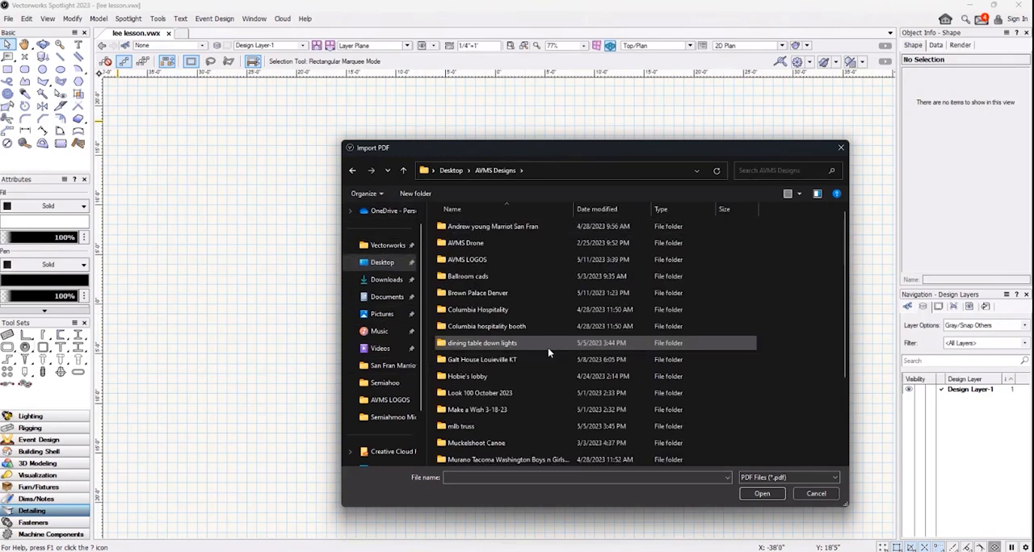
scroll(547, 353, "down", 2)
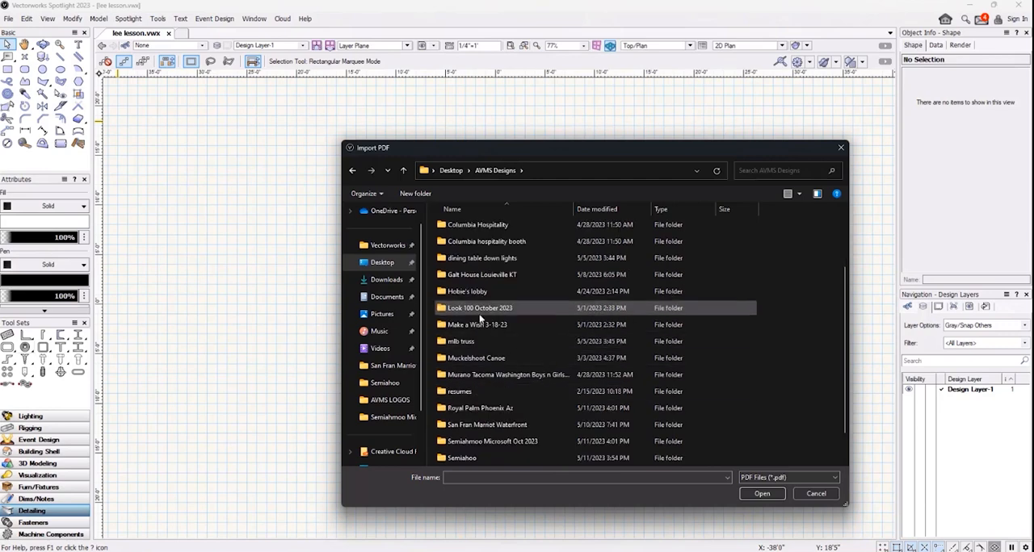
scroll(481, 319, "up", 2)
double_click(485, 277)
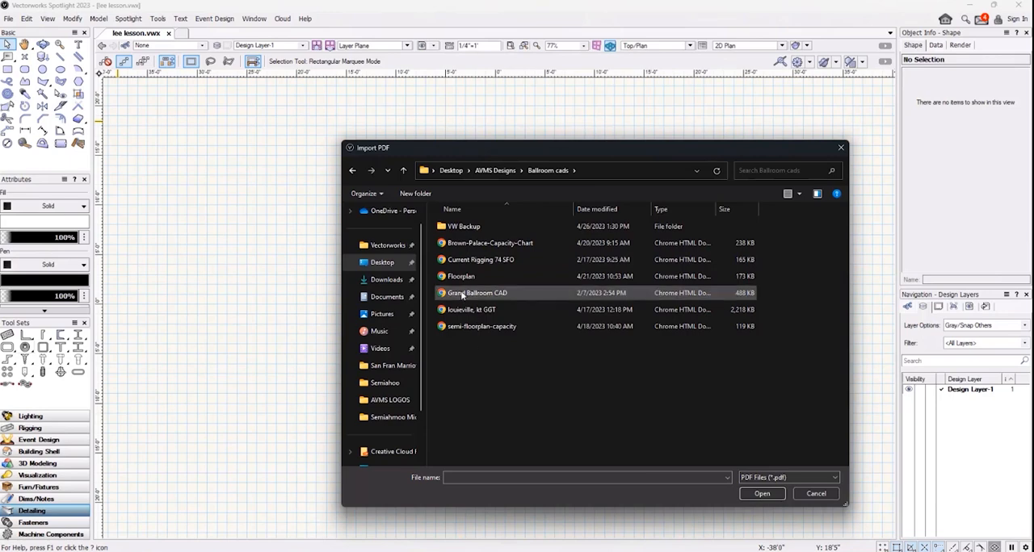
double_click(463, 296)
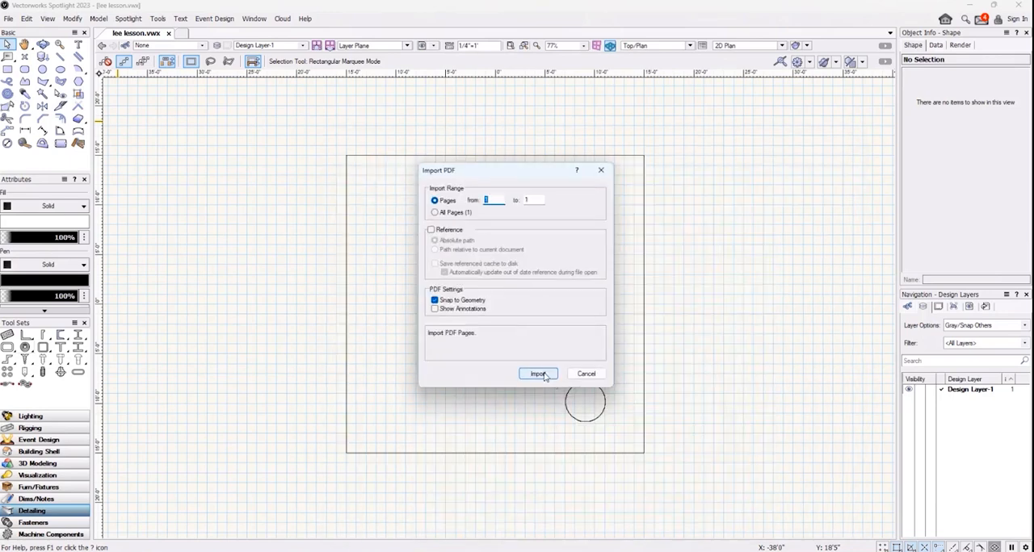
left_click(538, 374)
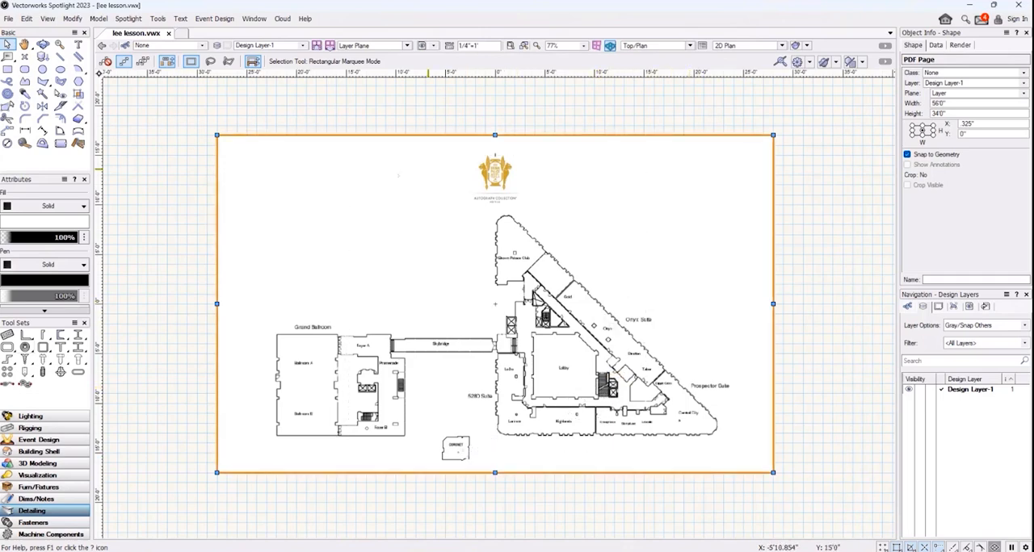
Send the imported PDF floor plan to the back, behind the existing square, line and circle
right_click(703, 273)
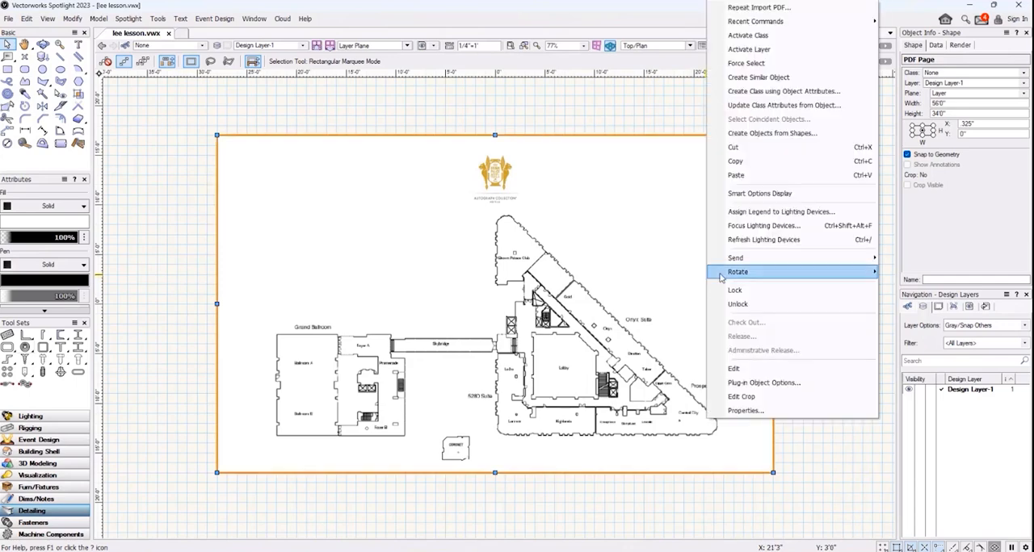
mouse_move(768, 265)
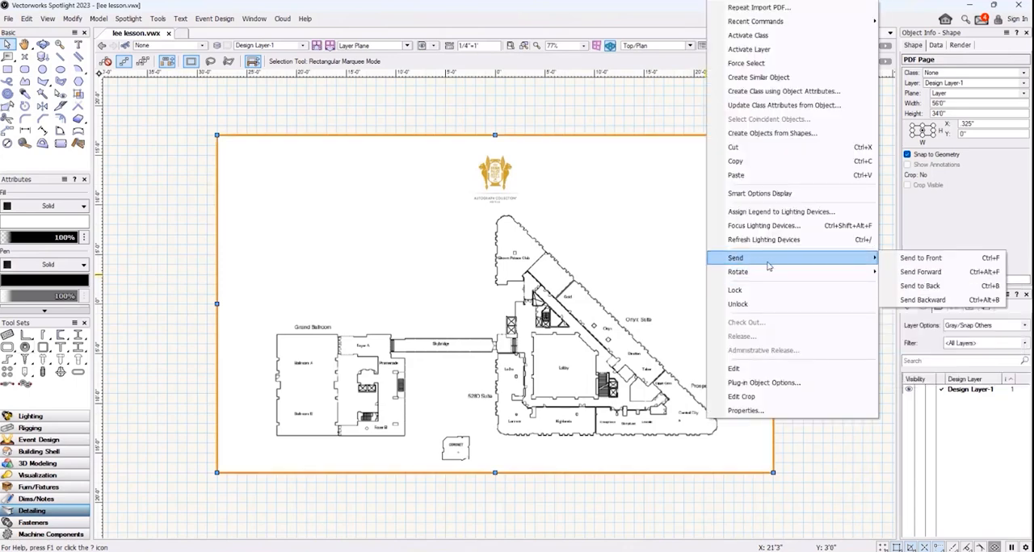
left_click(931, 291)
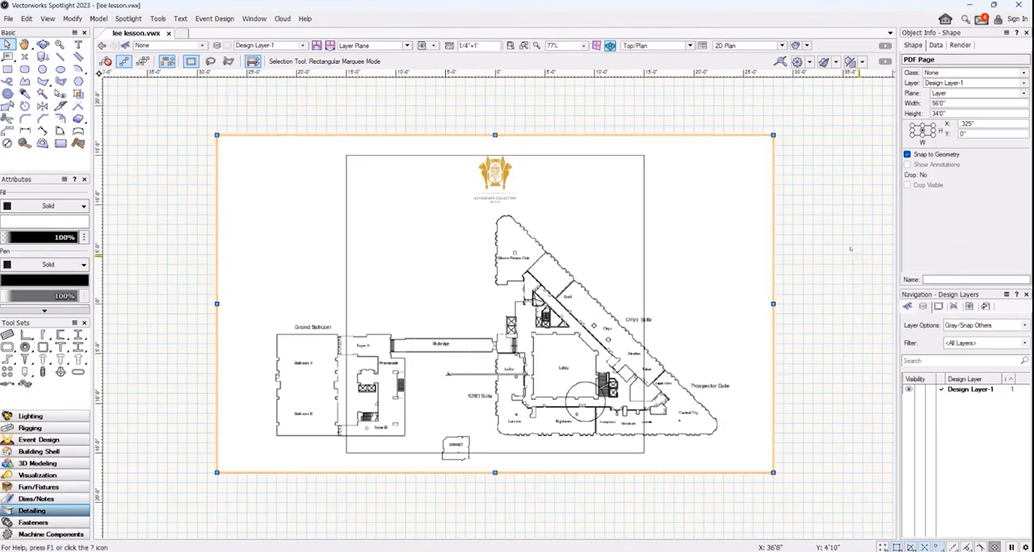
Enlarge the PDF page from its upper-right and lower-left corners to about 97'7" wide by 65'8" high
scroll(851, 249, "up", 2)
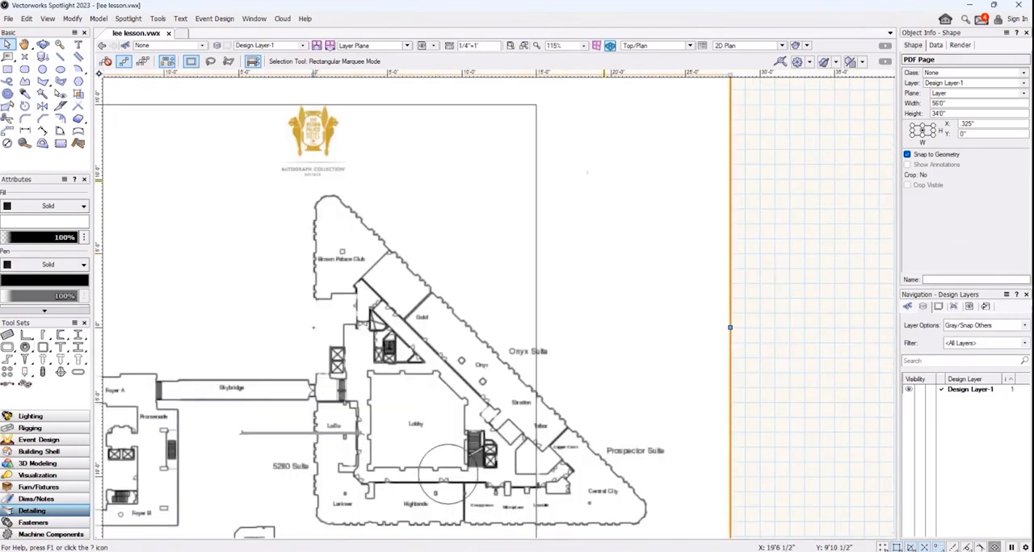
middle_click_drag(573, 176, 781, 160)
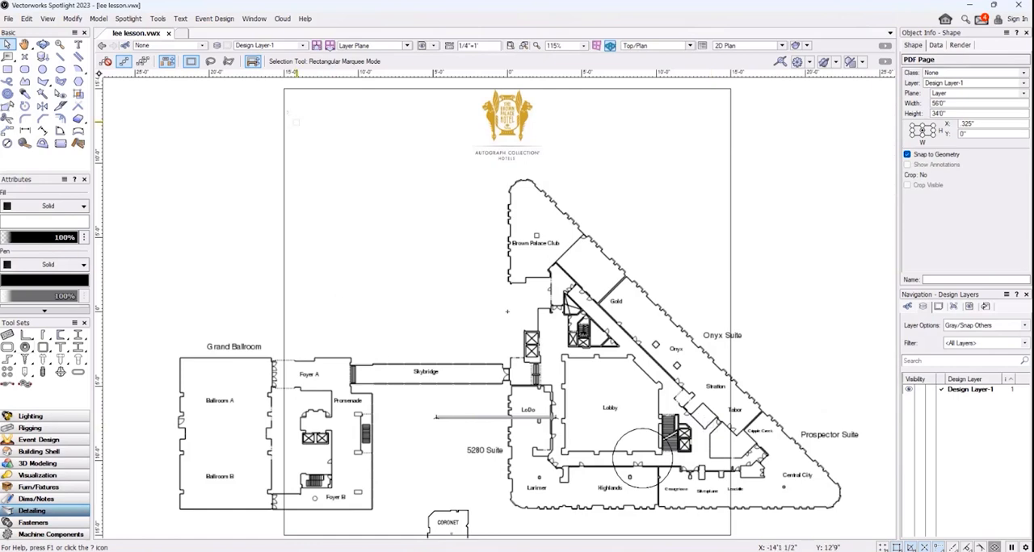
scroll(331, 264, "down", 2)
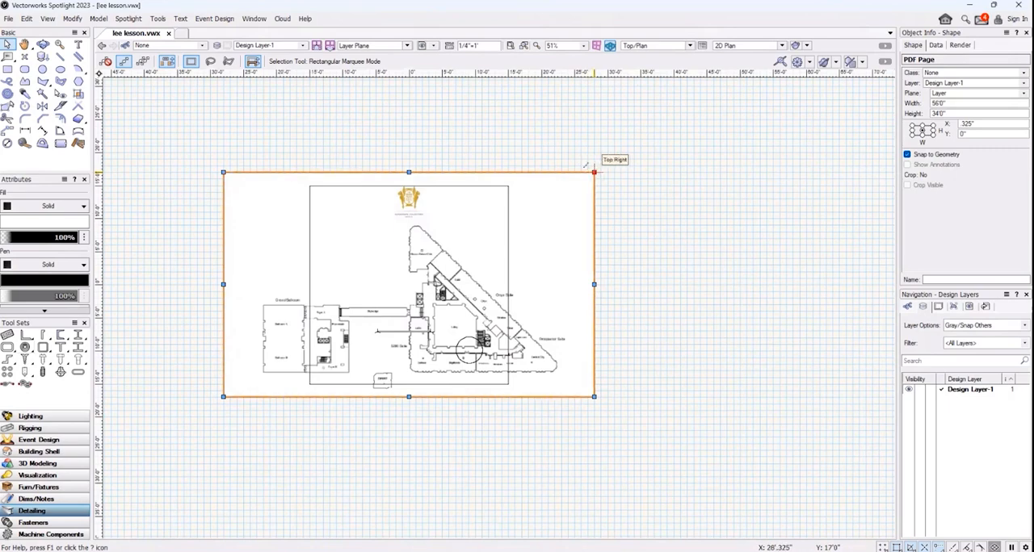
left_click_drag(587, 167, 762, 86)
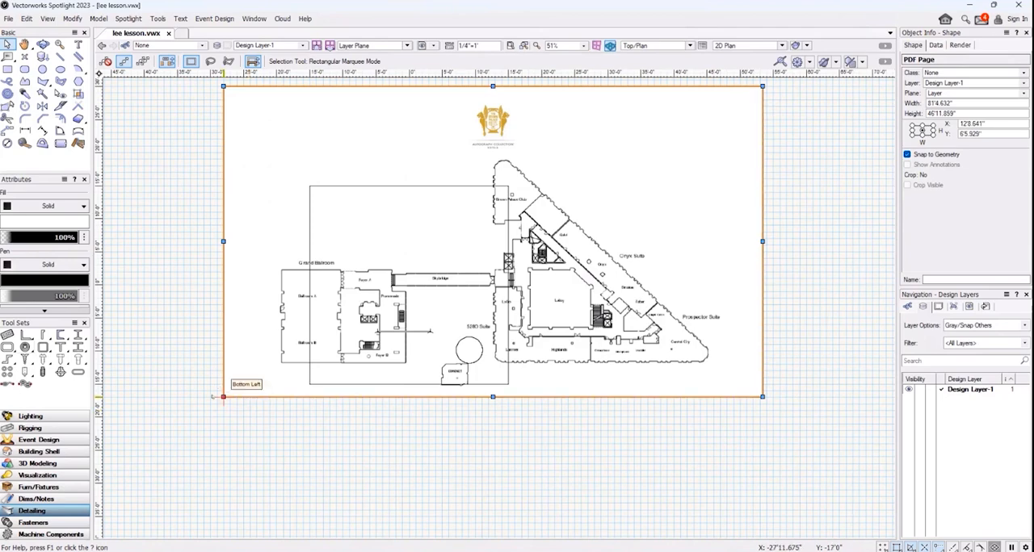
left_click_drag(223, 397, 116, 522)
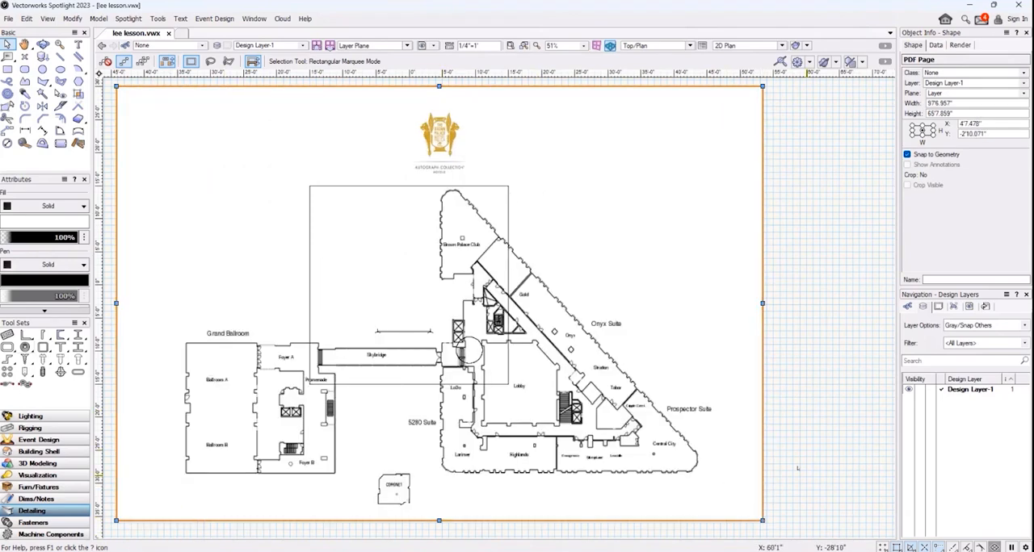
Enlarge the PDF page to about 274' by 211' and move it so the Coronet room lies inside the drawn square
scroll(797, 467, "up", 2)
scroll(705, 311, "down", 6)
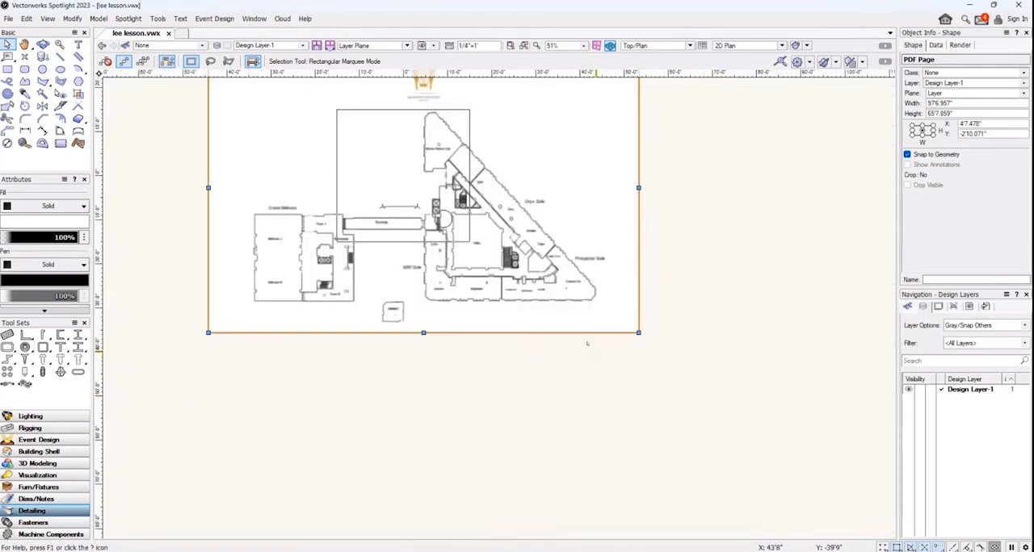
left_click_drag(610, 346, 832, 529)
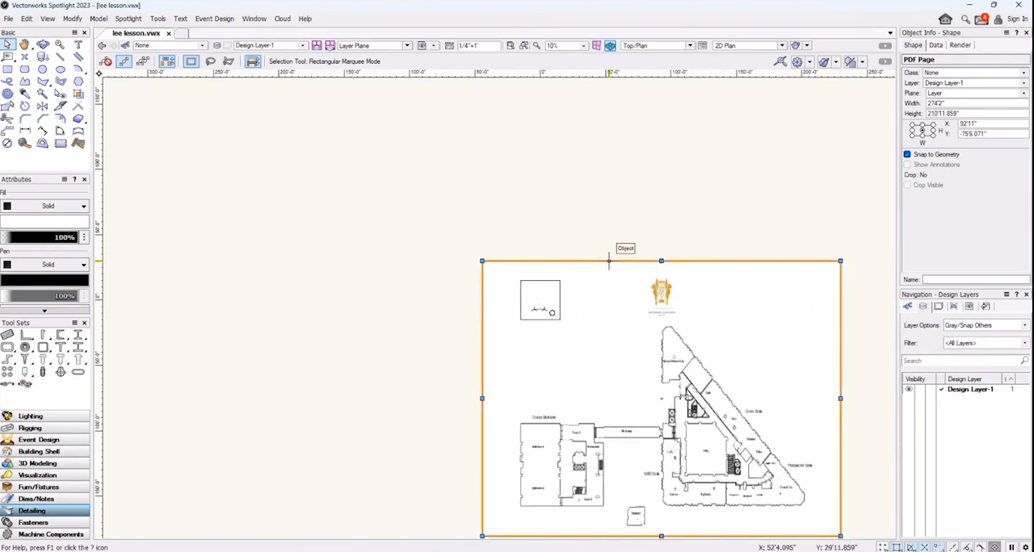
left_click_drag(615, 283, 540, 152)
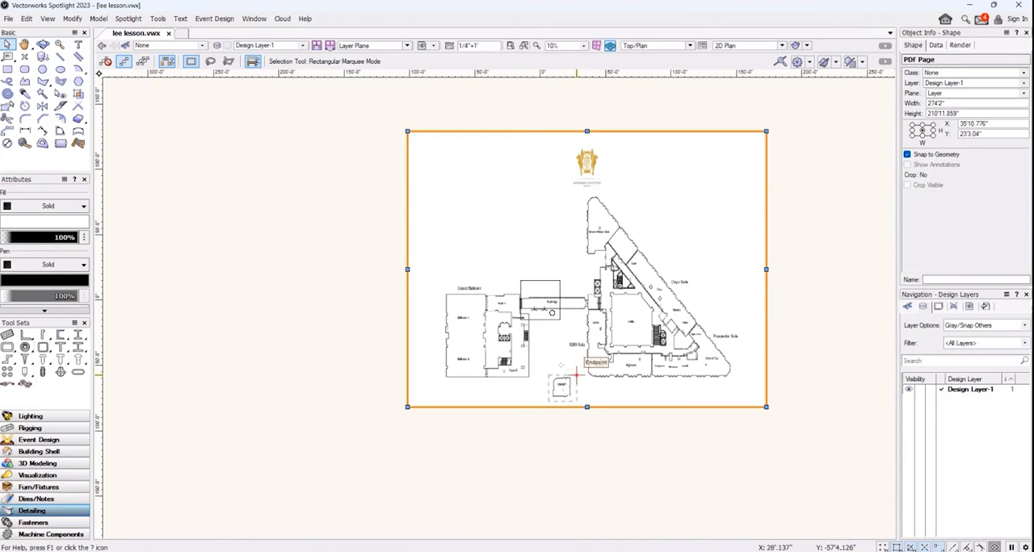
left_click_drag(576, 375, 560, 281)
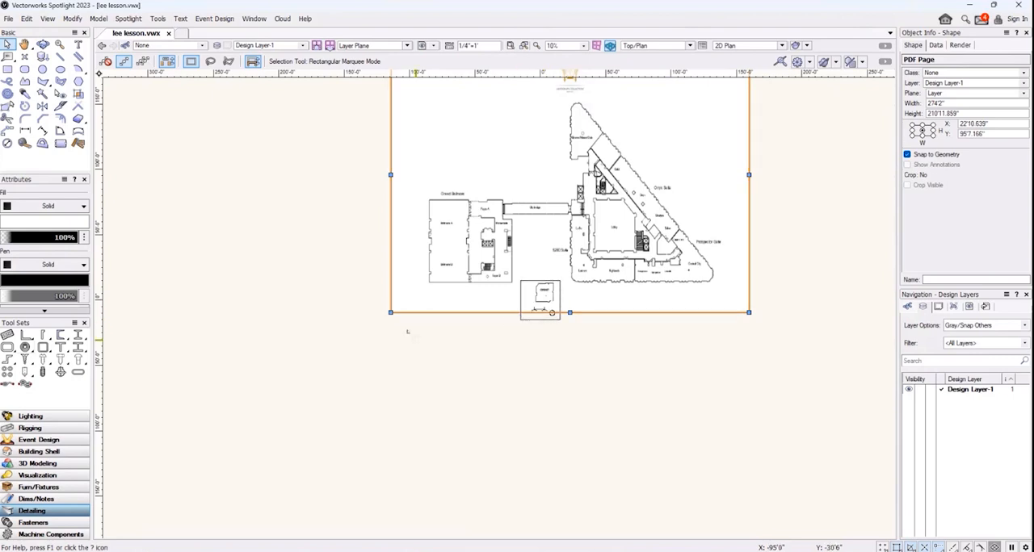
Stretch the PDF page further from its lower-left and upper-right corners to about 745' by 745'
mouse_move(390, 313)
left_mouse_down()
mouse_move(343, 480)
mouse_move(150, 508)
mouse_move(148, 533)
left_mouse_up()
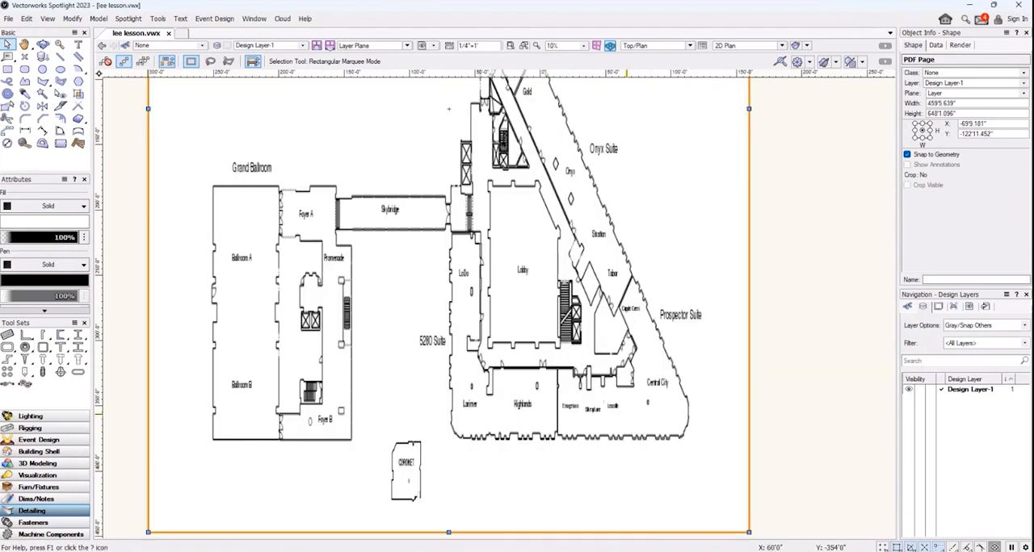
scroll(759, 356, "down", 3)
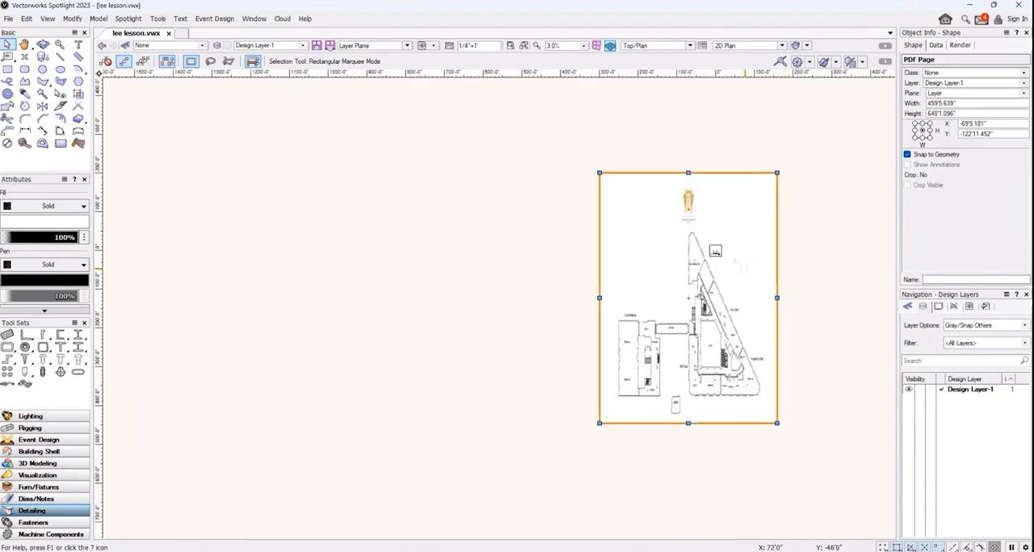
left_click_drag(777, 172, 856, 134)
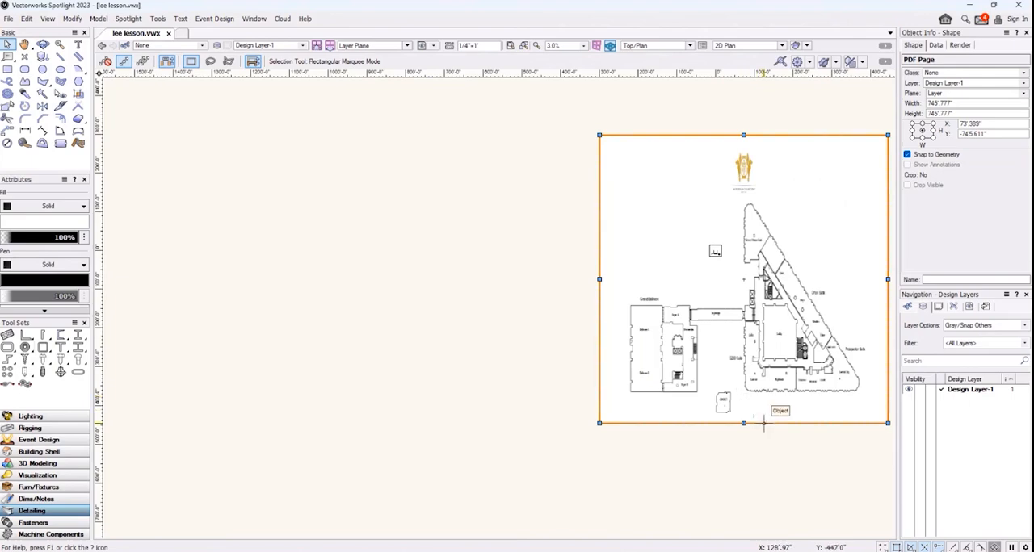
Move the enlarged PDF page upward so the Coronet room comes just below the drawn square for a size comparison
left_click_drag(760, 424, 751, 316)
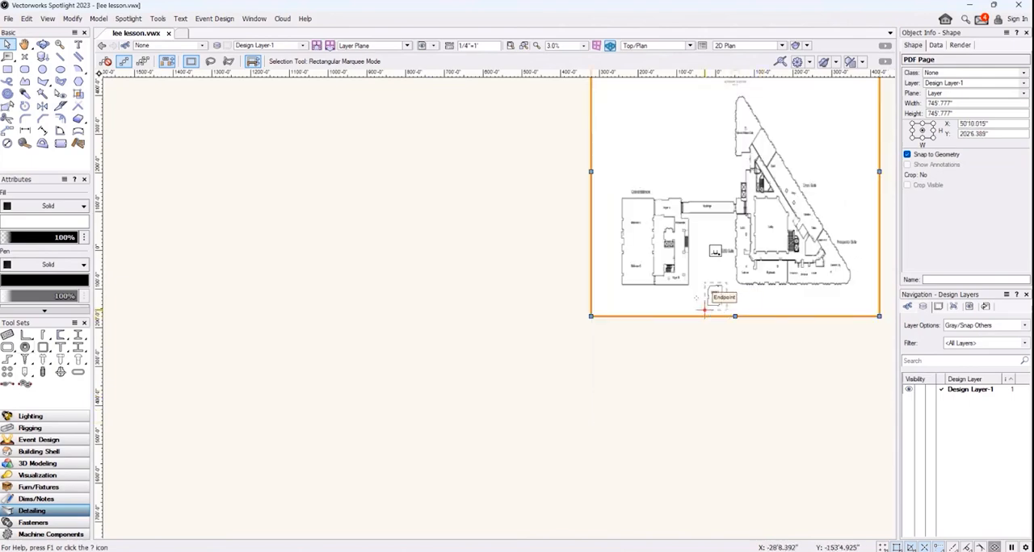
scroll(681, 365, "up", 1)
middle_click_drag(673, 358, 411, 505)
scroll(424, 497, "up", 2)
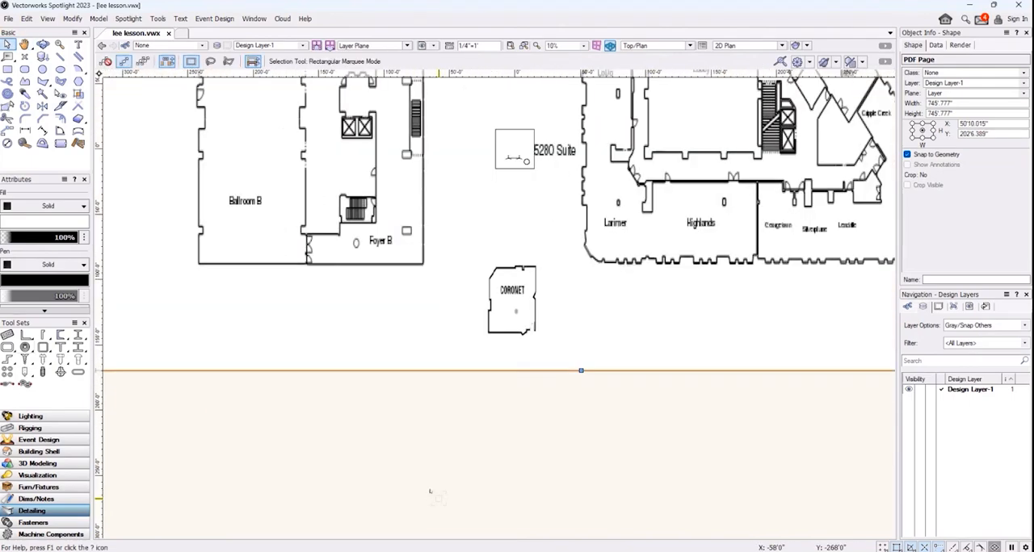
Move the PDF page in several passes until the Coronet room surrounds the drawn square
middle_click_drag(534, 367, 627, 411)
left_click_drag(644, 412, 643, 300)
scroll(608, 378, "up", 1)
mouse_move(606, 370)
middle_mouse_down()
mouse_move(606, 351)
mouse_move(558, 518)
middle_mouse_up()
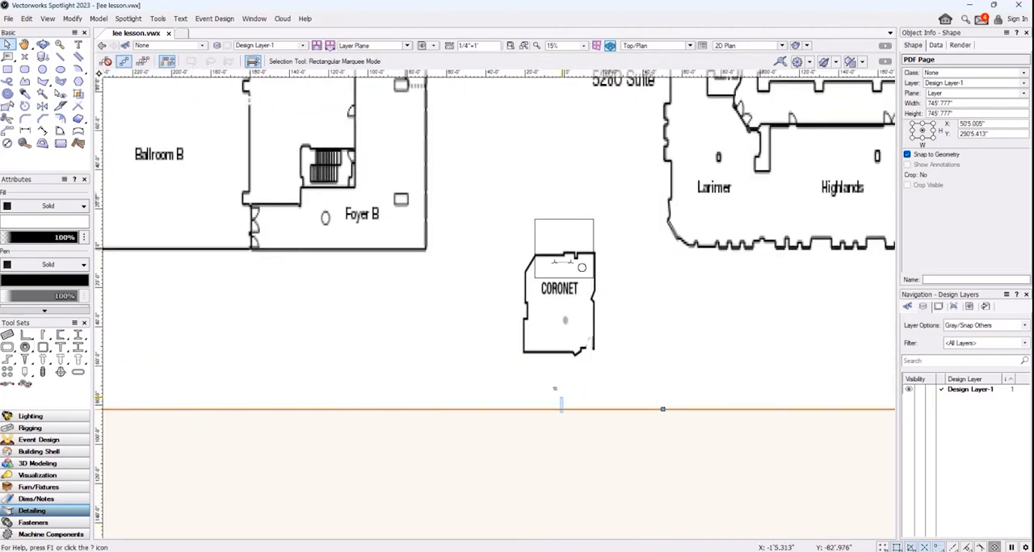
left_click_drag(565, 393, 566, 393)
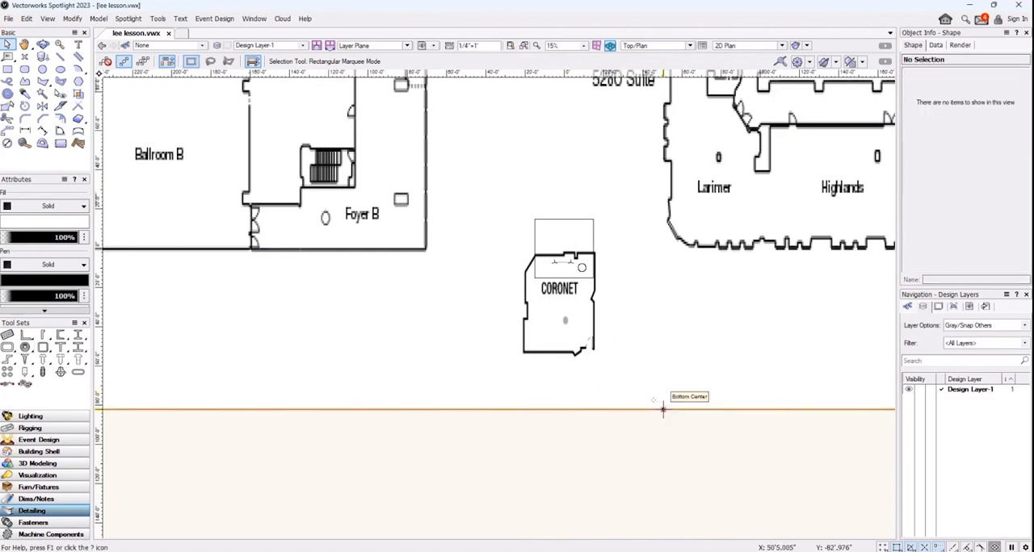
left_click_drag(615, 410, 676, 366)
scroll(587, 406, "up", 1)
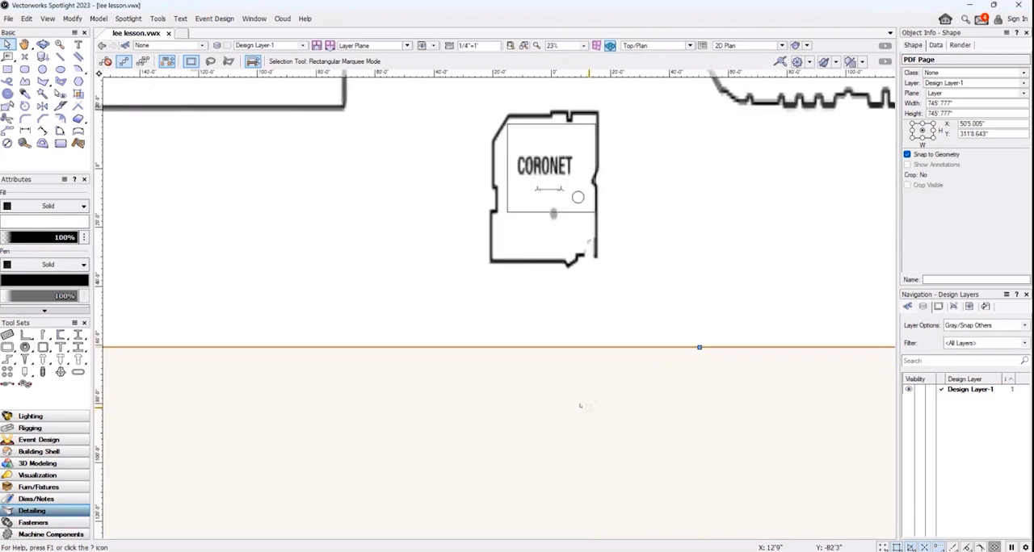
Shrink the PDF page to about 674'11" wide by 643'6" high and shift it so the Coronet room overlaps the drawn square
scroll(584, 415, "down", 3)
left_click_drag(295, 399, 347, 352)
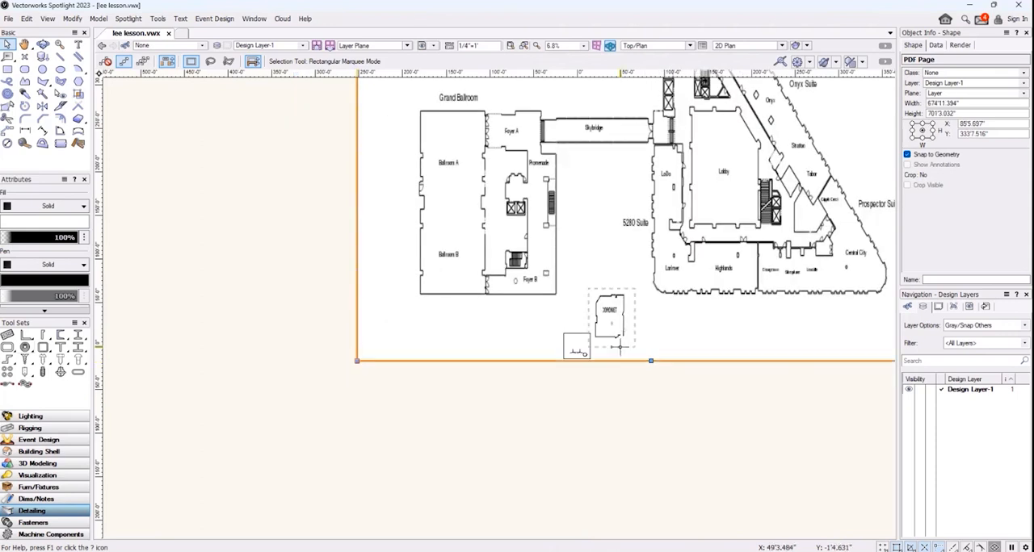
left_click_drag(356, 361, 347, 328)
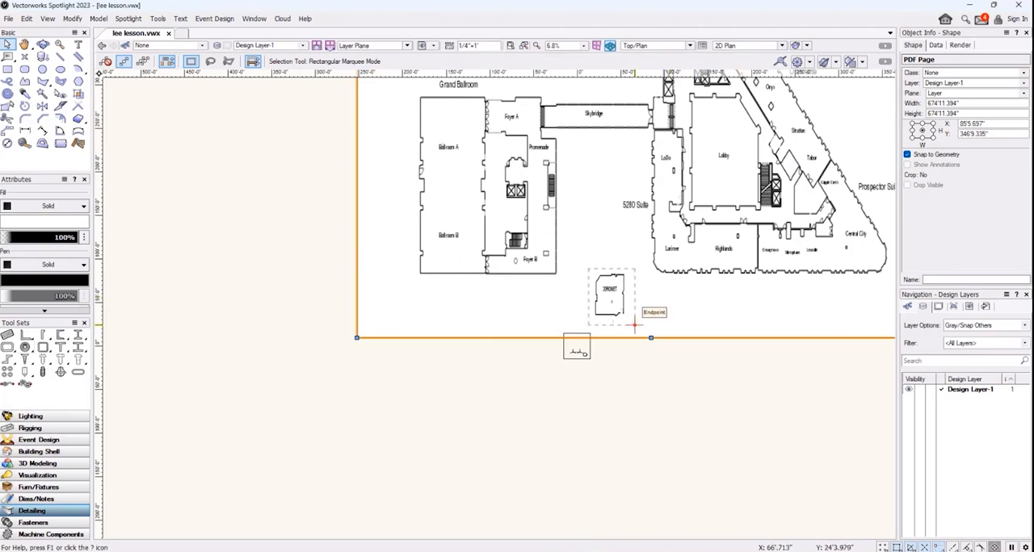
left_click_drag(651, 337, 626, 320)
scroll(618, 406, "down", 1)
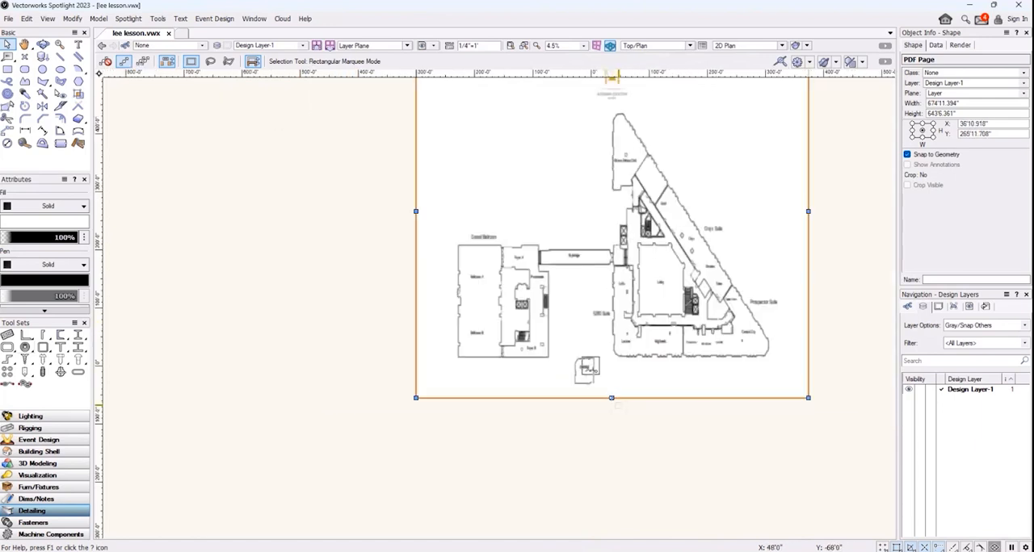
Reduce the PDF page to about 650'7" by 510'9" and align the Coronet room's upper edge with the drawn square
mouse_move(829, 176)
middle_mouse_down()
mouse_move(824, 221)
mouse_move(771, 293)
middle_mouse_up()
left_click_drag(742, 135, 727, 209)
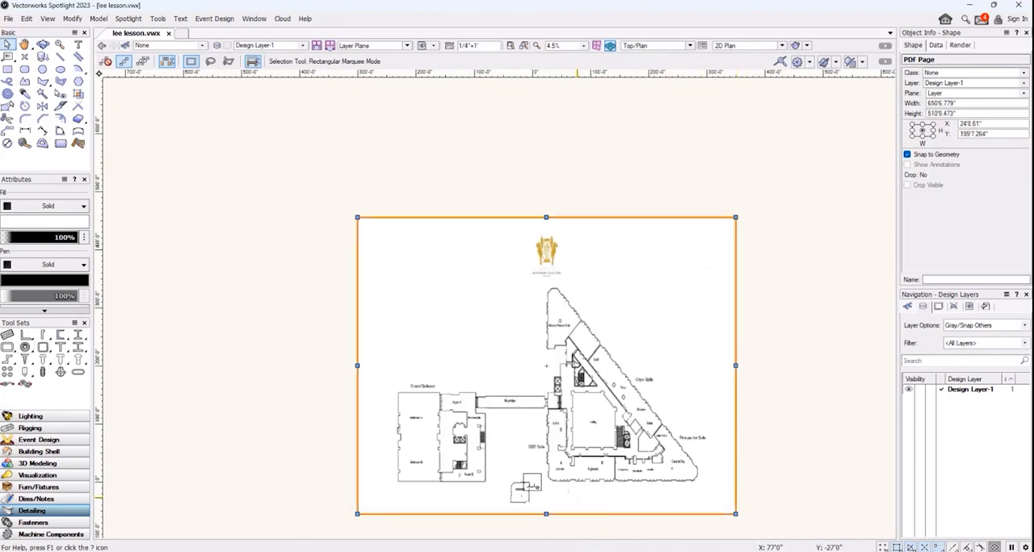
scroll(508, 485, "up", 2)
scroll(497, 533, "up", 1)
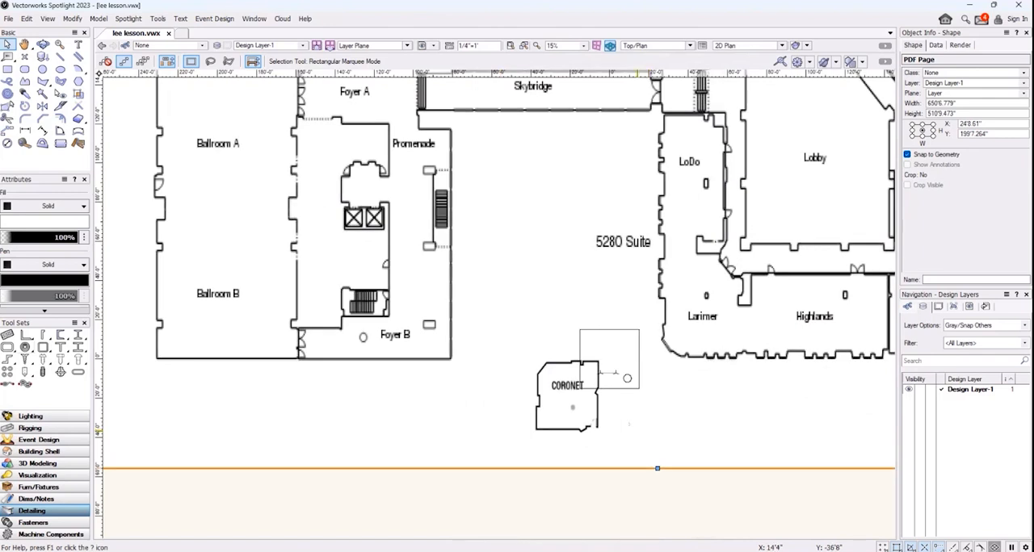
left_click_drag(637, 429, 669, 397)
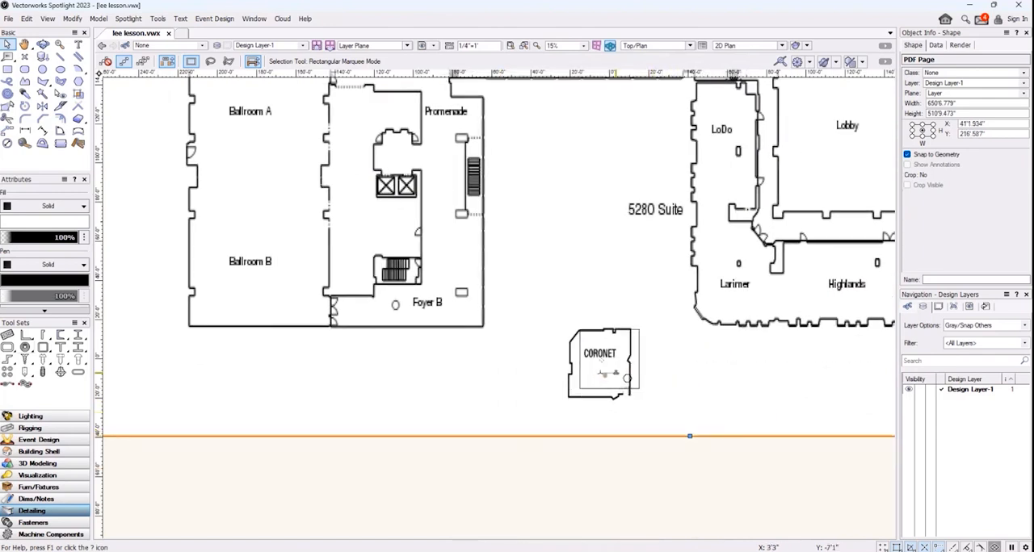
left_click_drag(615, 373, 621, 366)
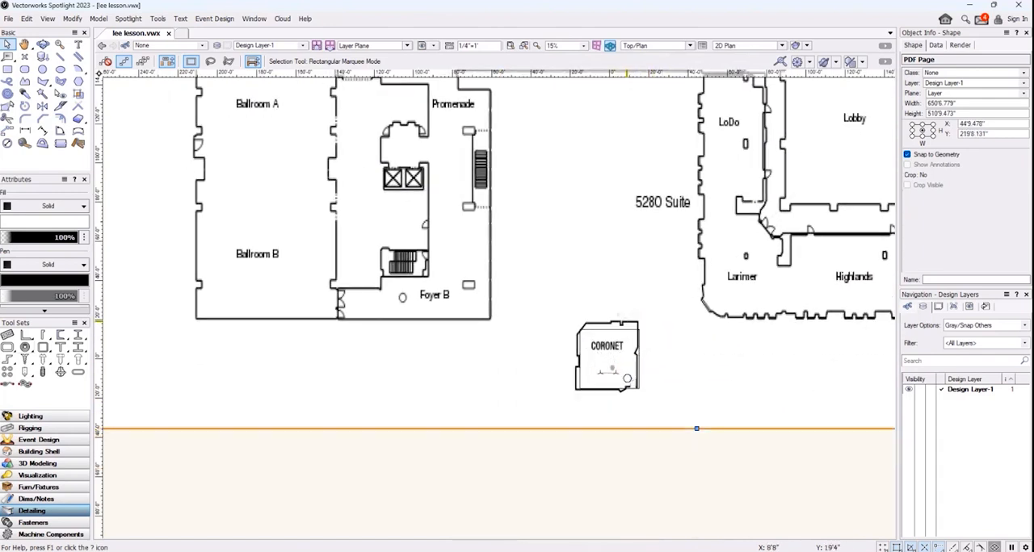
left_click_drag(627, 320, 631, 328)
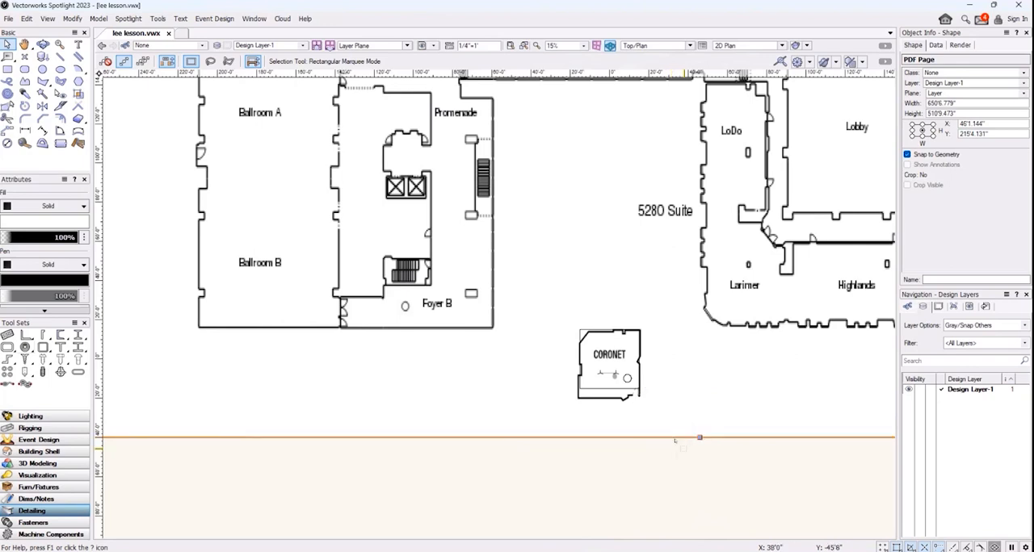
Reduce the PDF page's height from its lower edge to about 489'4" and move the Coronet room back over the drawn square
left_click(699, 437)
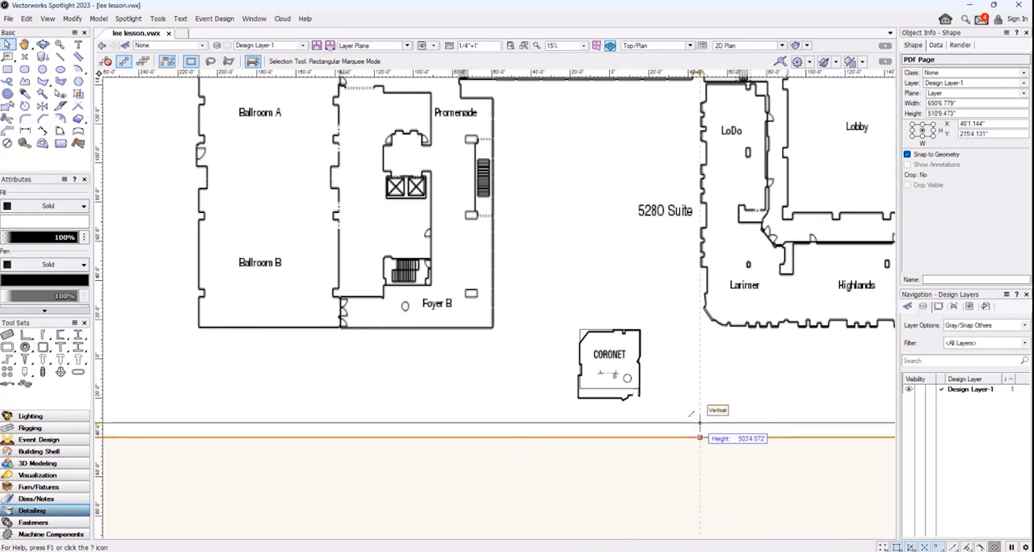
left_click(700, 422)
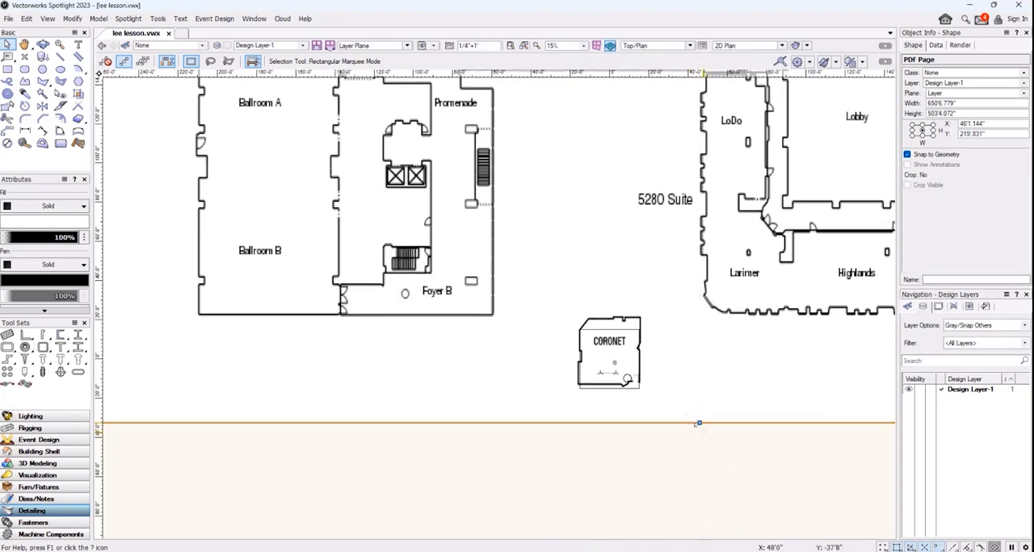
left_click(699, 422)
left_click(687, 394)
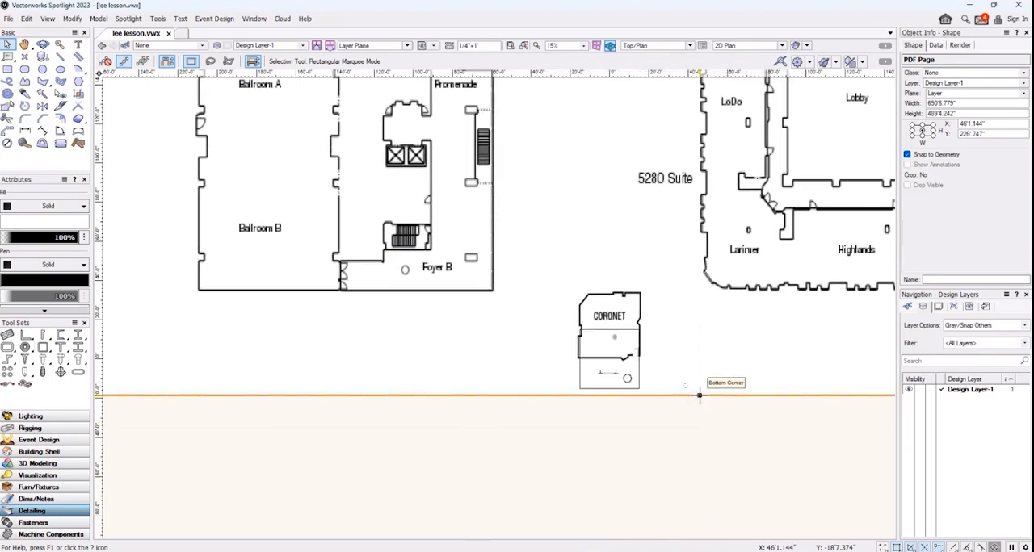
left_click_drag(705, 371, 706, 409)
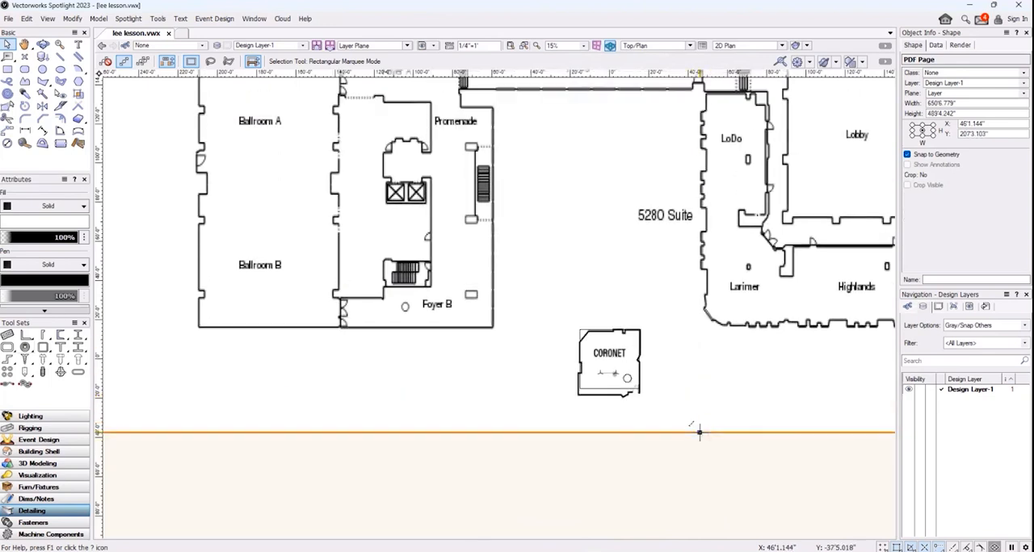
Shorten the PDF page to about 479'7" high and realign the Coronet room with the drawn square
left_click(699, 432)
left_click(695, 412)
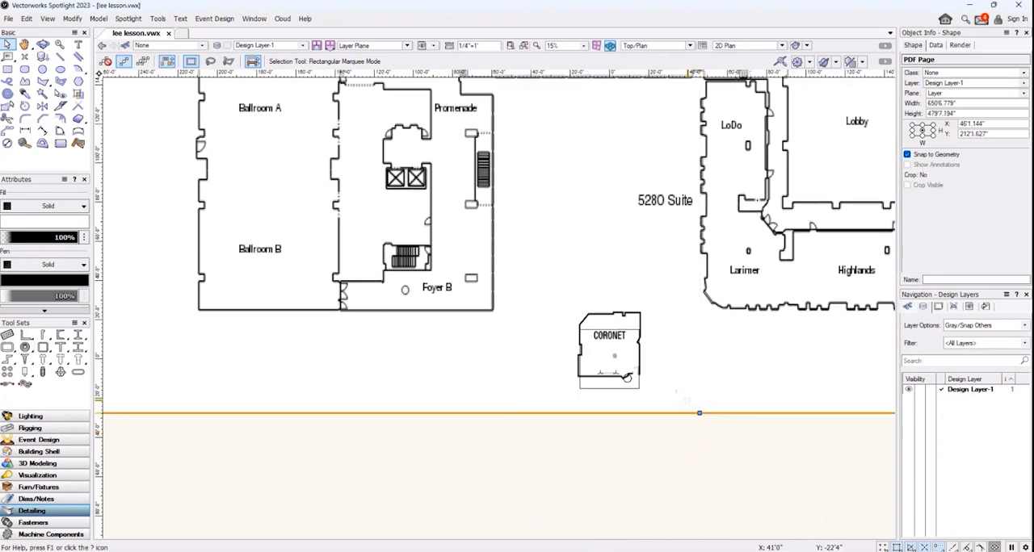
left_click_drag(679, 344, 694, 372)
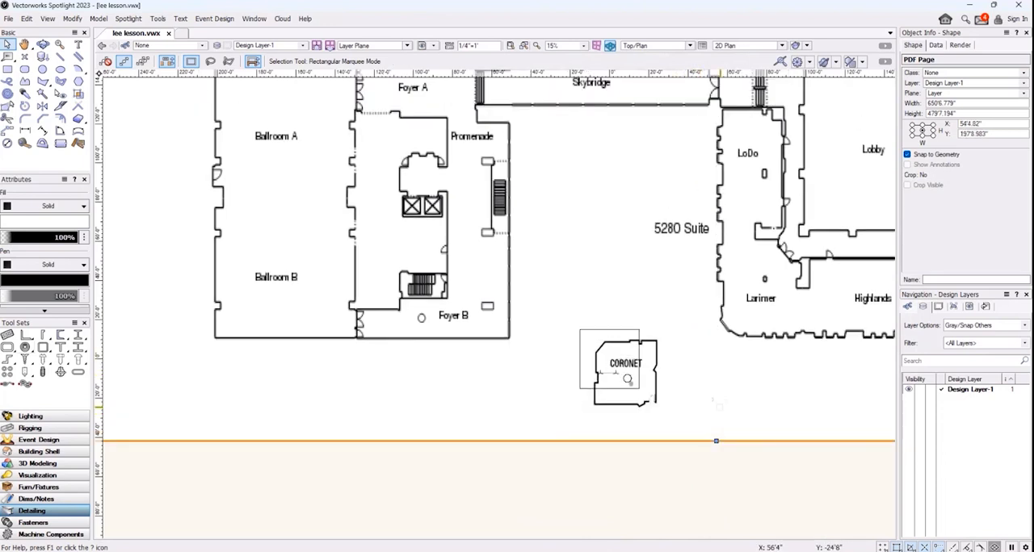
left_click_drag(724, 402, 708, 394)
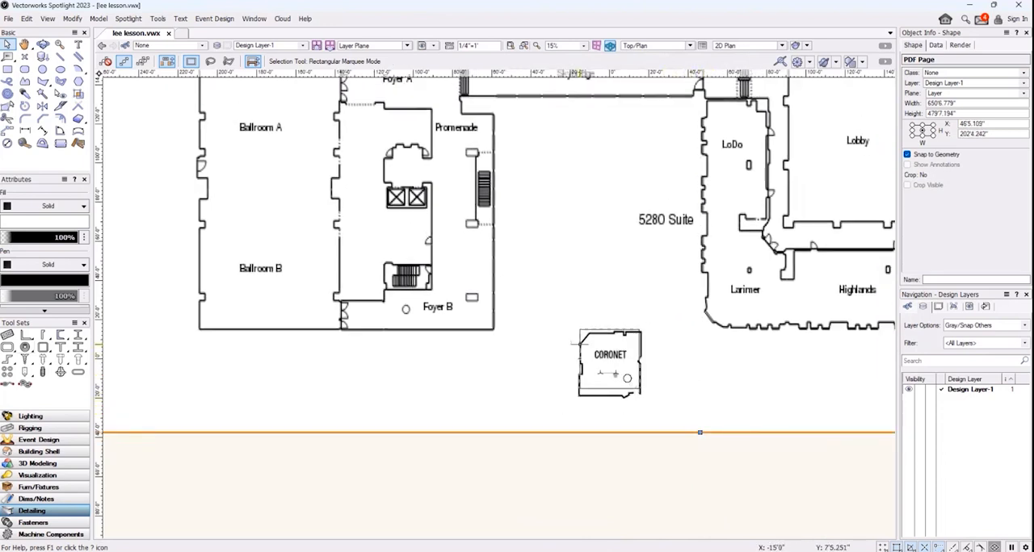
Compress the PDF page's height to about 463'11" and position the Coronet room so its walls match the drawn square
scroll(682, 428, "up", 3)
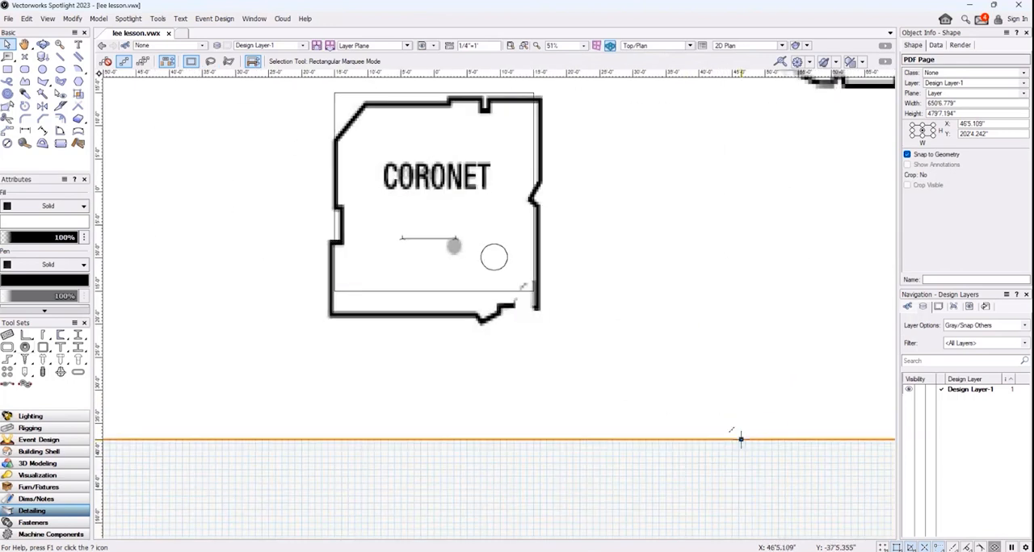
left_click(741, 440)
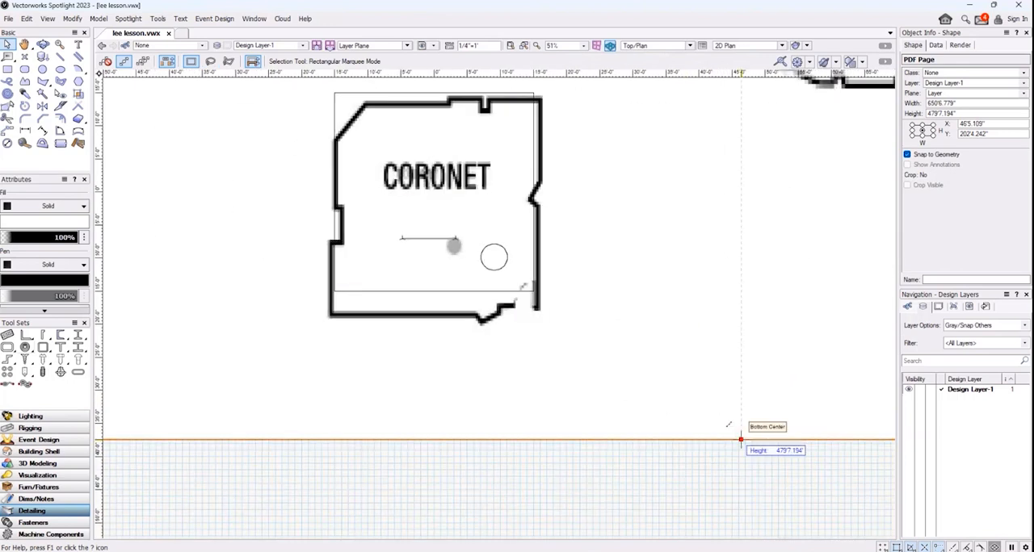
left_click(727, 336)
scroll(696, 250, "down", 3)
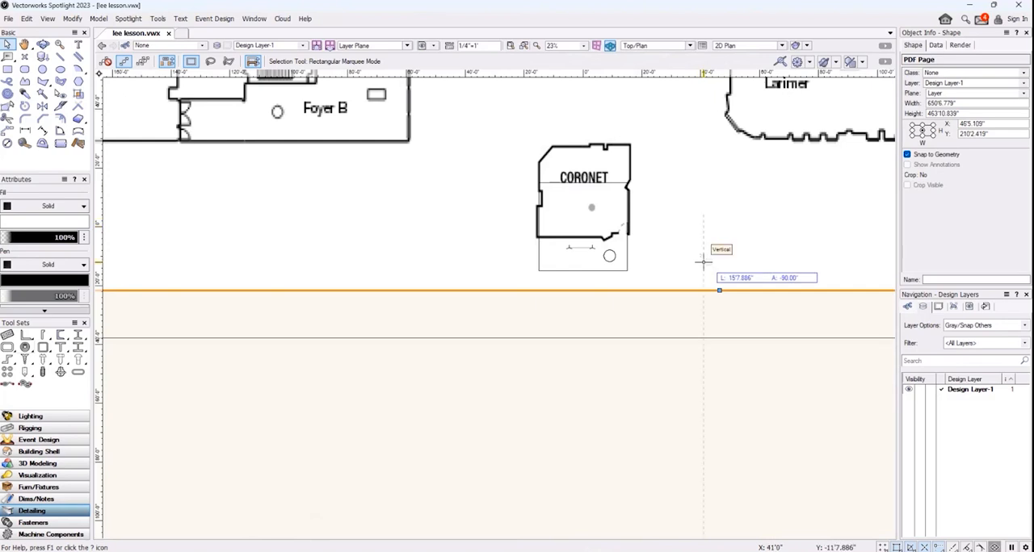
left_click_drag(712, 281, 680, 271)
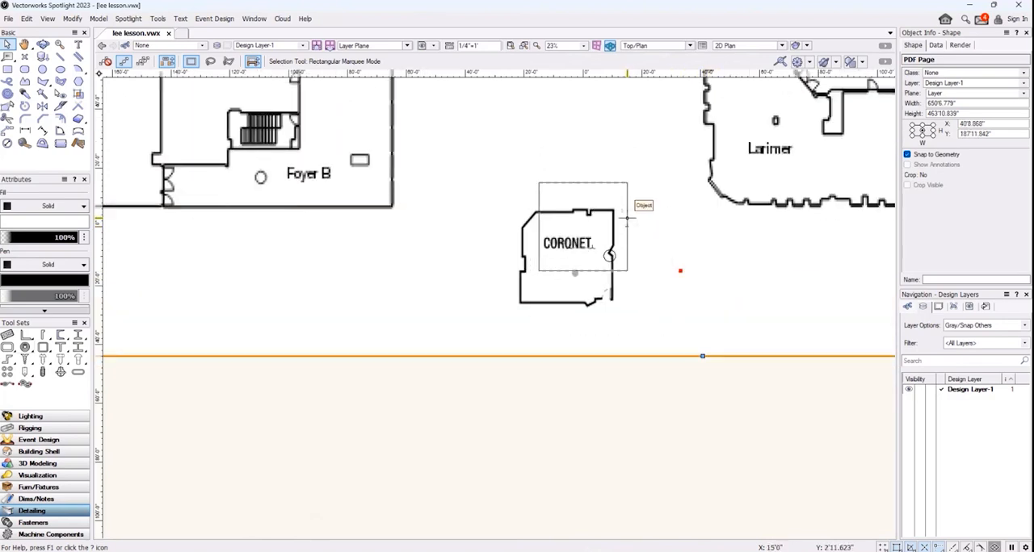
left_click_drag(702, 355, 716, 328)
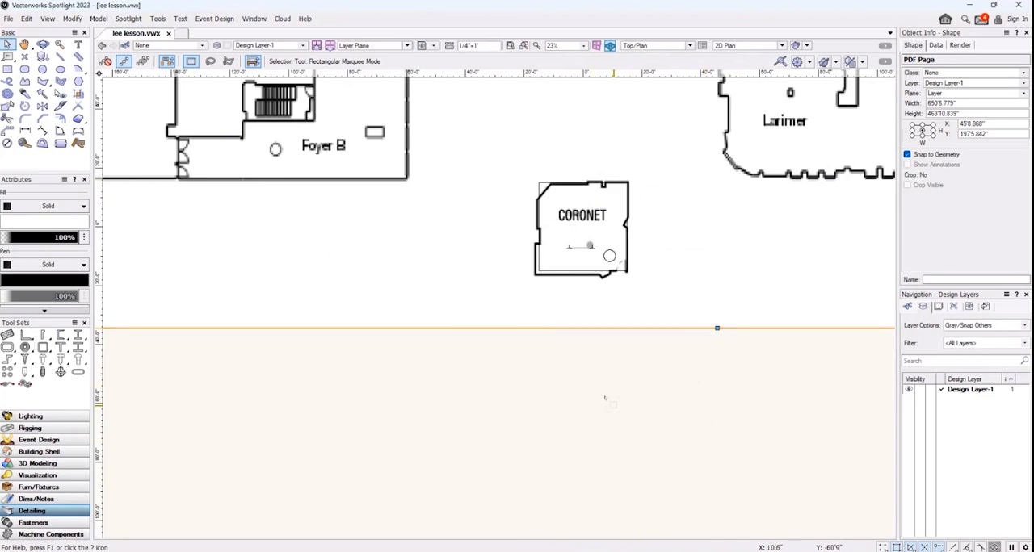
Examine the scaled floor plan as a whole, around the Skybridge and Coronet rooms, and in 3D with the Flyover tool
mouse_move(606, 397)
middle_mouse_down()
mouse_move(530, 450)
mouse_move(490, 507)
middle_mouse_up()
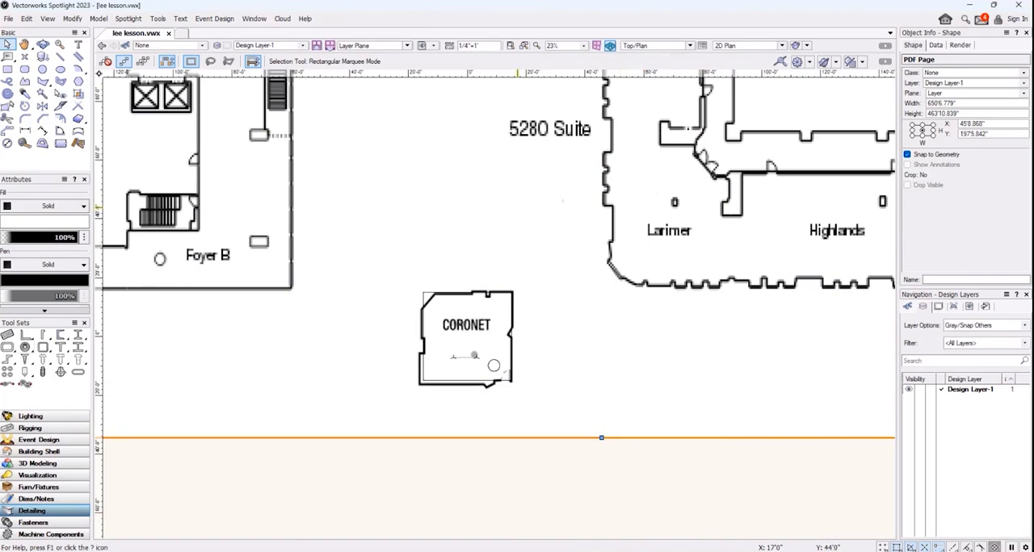
scroll(566, 243, "down", 4)
middle_click_drag(559, 156, 565, 270)
scroll(565, 269, "up", 4)
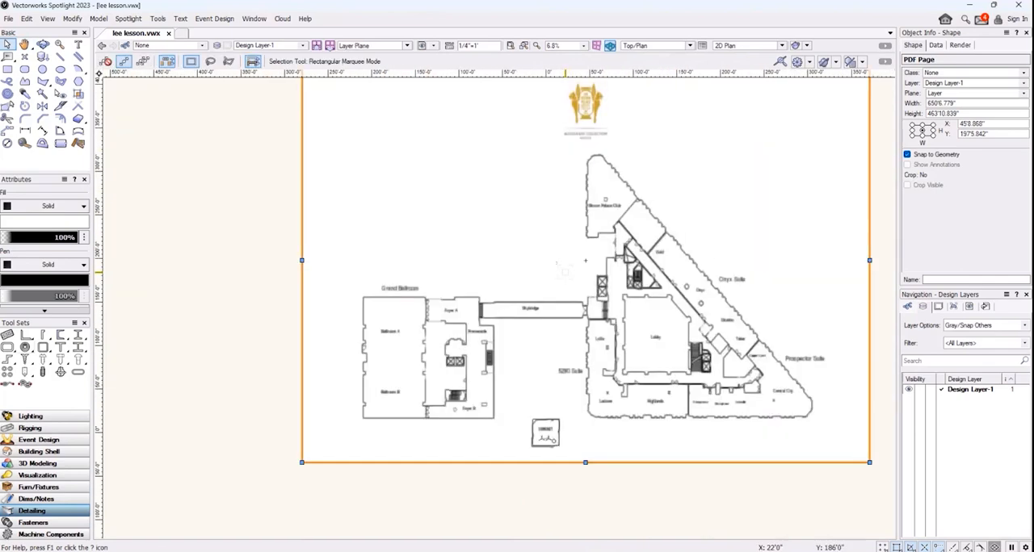
middle_click_drag(468, 478, 466, 237)
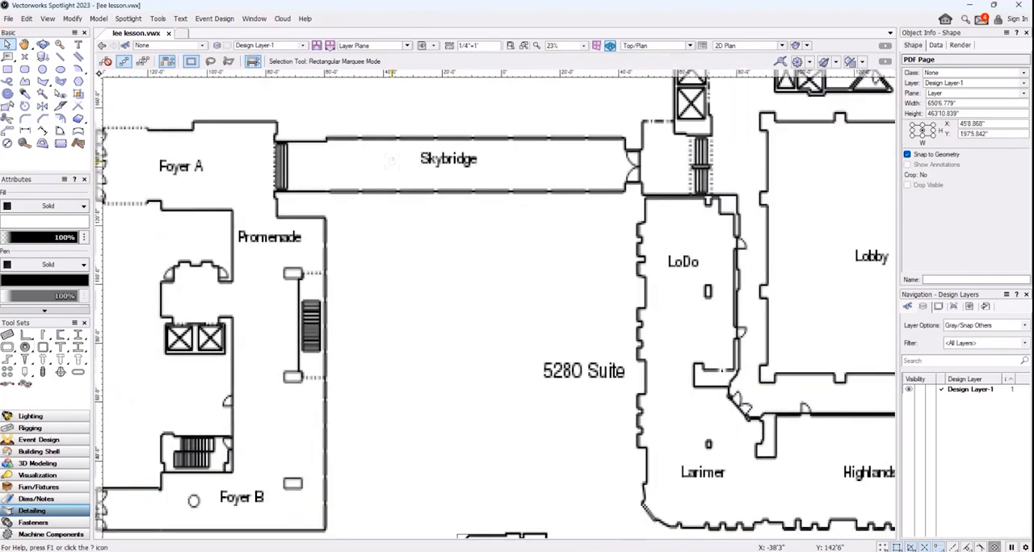
mouse_move(579, 436)
middle_mouse_down()
mouse_move(583, 250)
mouse_move(571, 252)
middle_mouse_up()
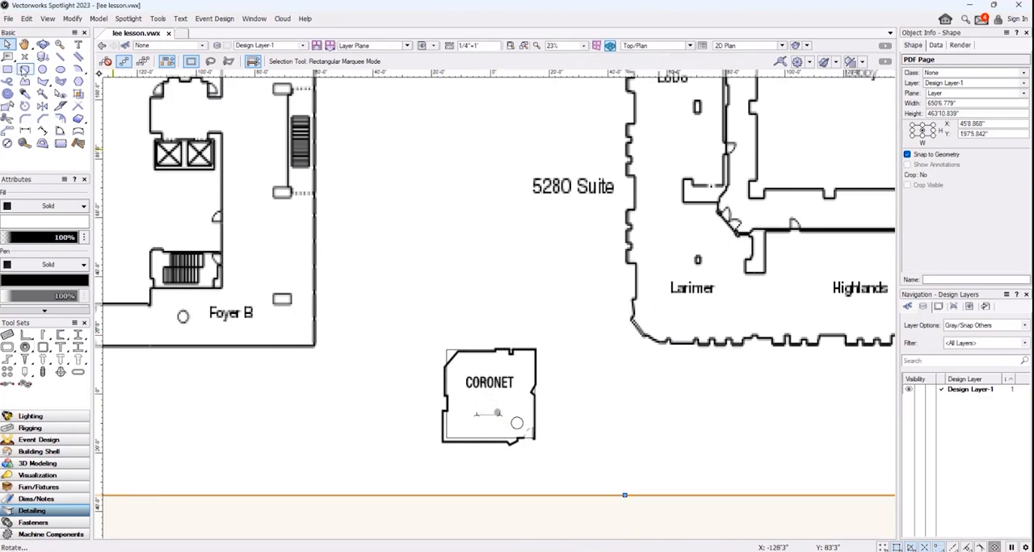
left_click(42, 45)
left_click_drag(394, 379, 454, 291)
middle_click_drag(558, 189, 444, 366)
scroll(443, 366, "down", 2)
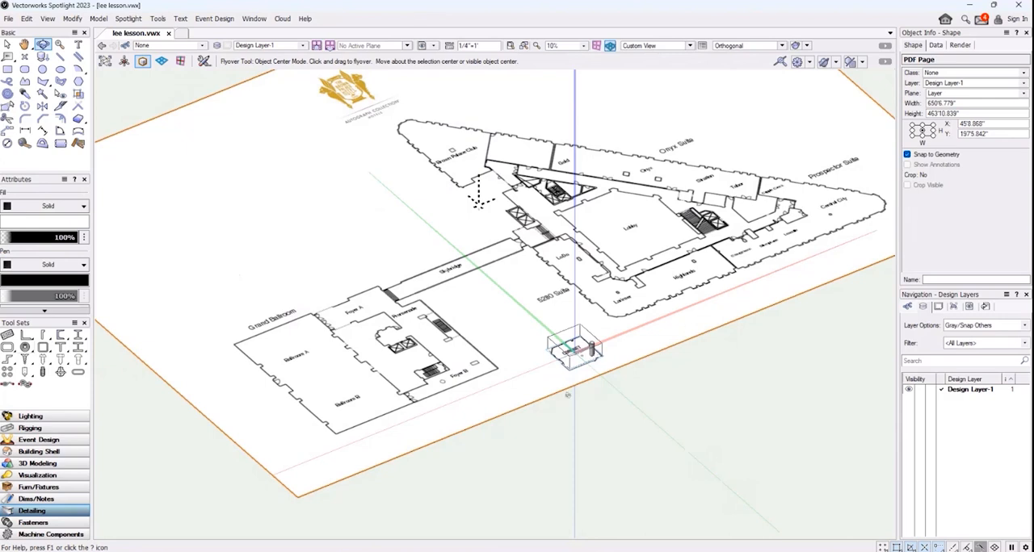
scroll(601, 365, "up", 4)
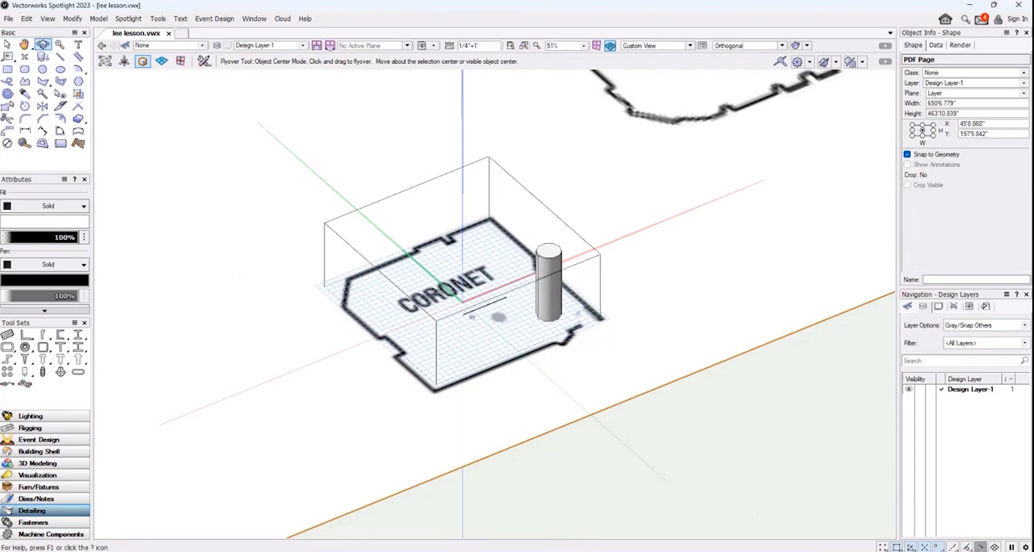
Delete the extruded cylinder standing inside the Coronet room
left_click(7, 45)
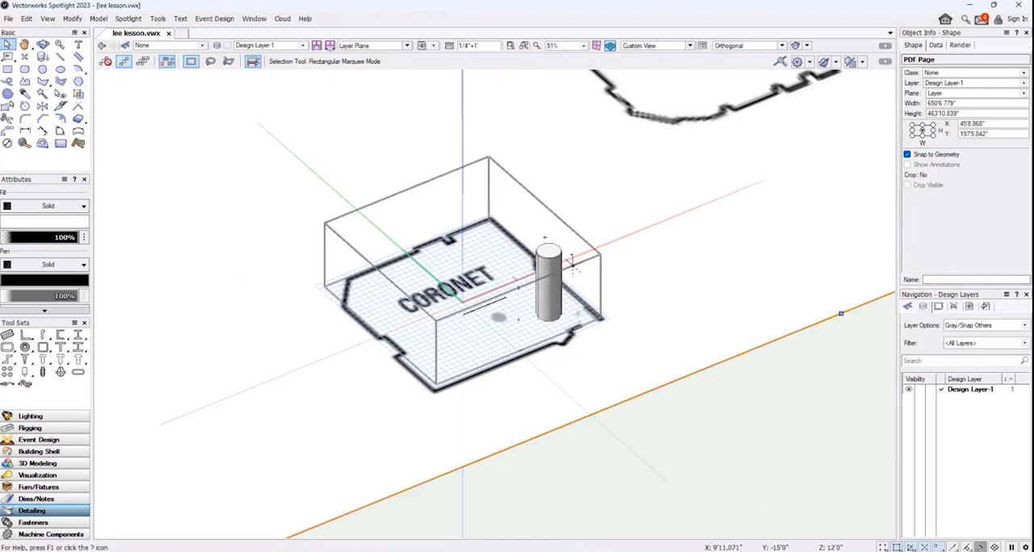
left_click(554, 252)
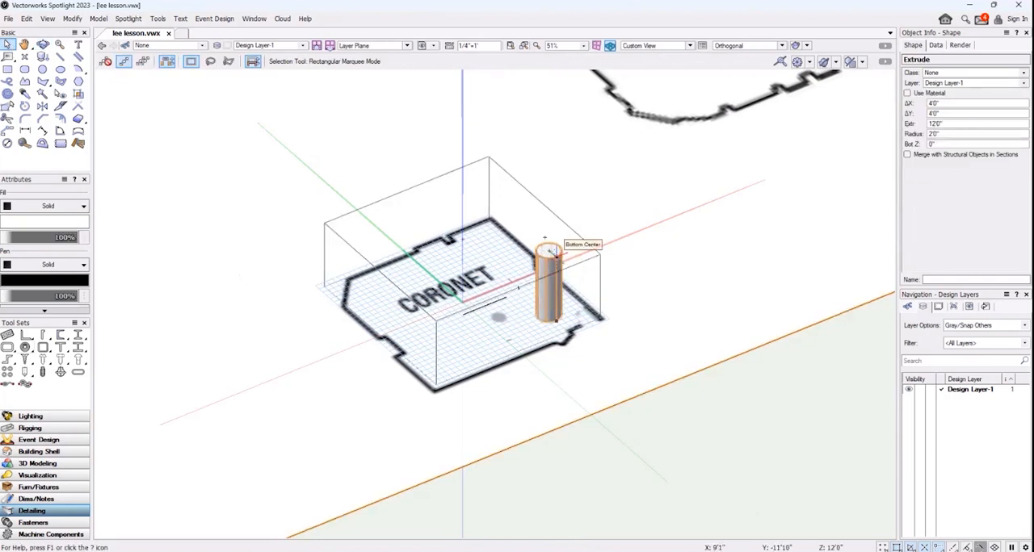
key("Delete")
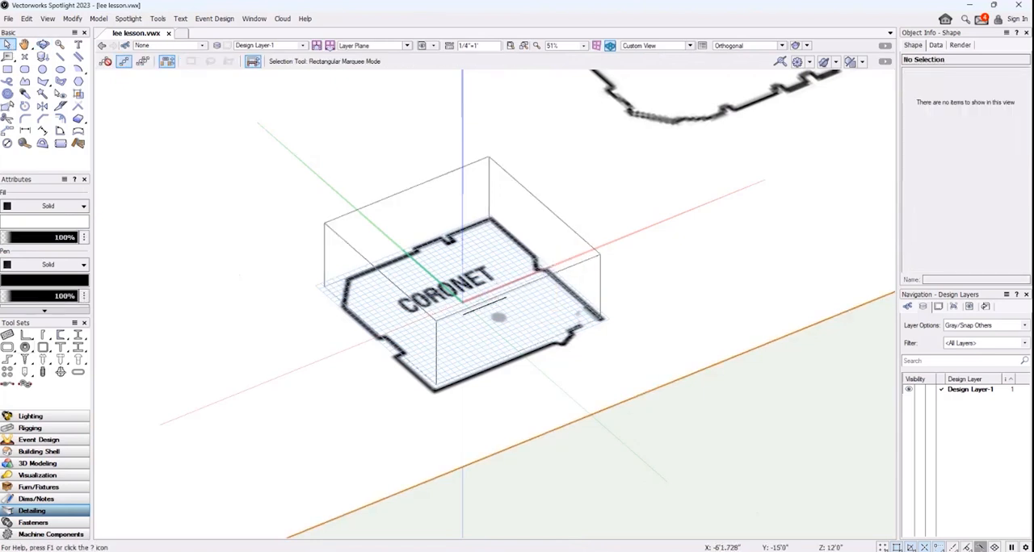
Select the locked extruded box around the Coronet room and return to the Top/Plan view, close up on that room
left_click(501, 290)
left_click(492, 305)
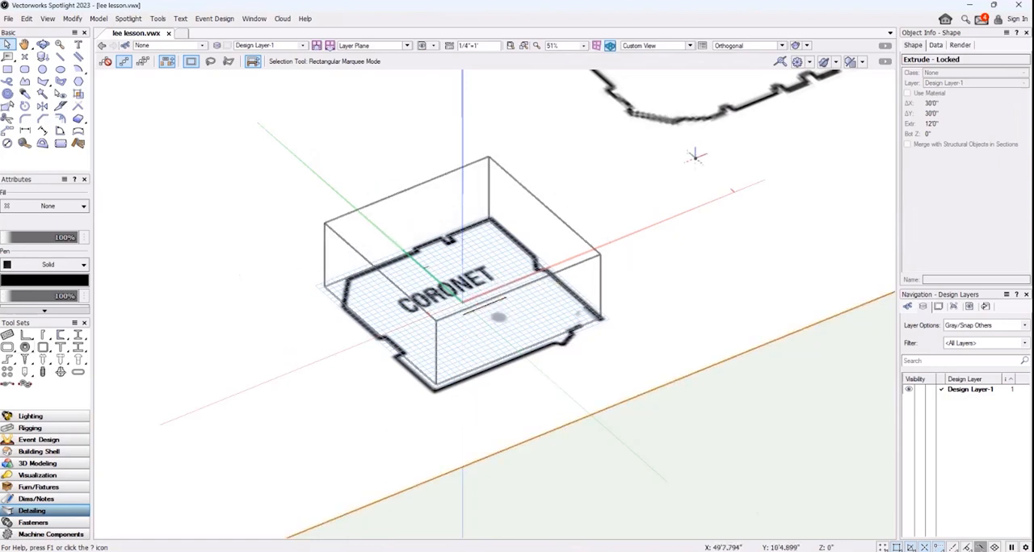
scroll(686, 162, "down", 2)
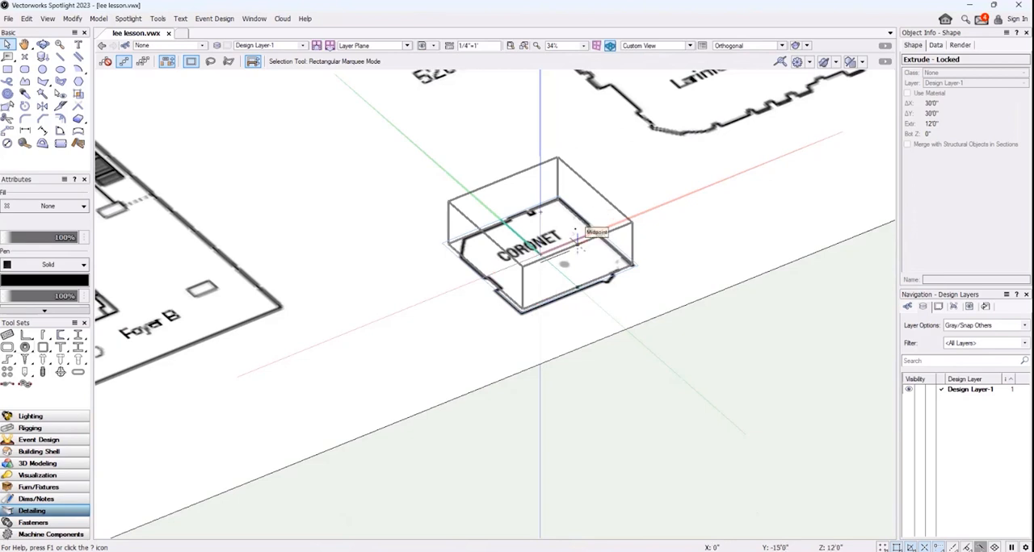
left_click(691, 46)
left_click(685, 58)
scroll(614, 275, "up", 2)
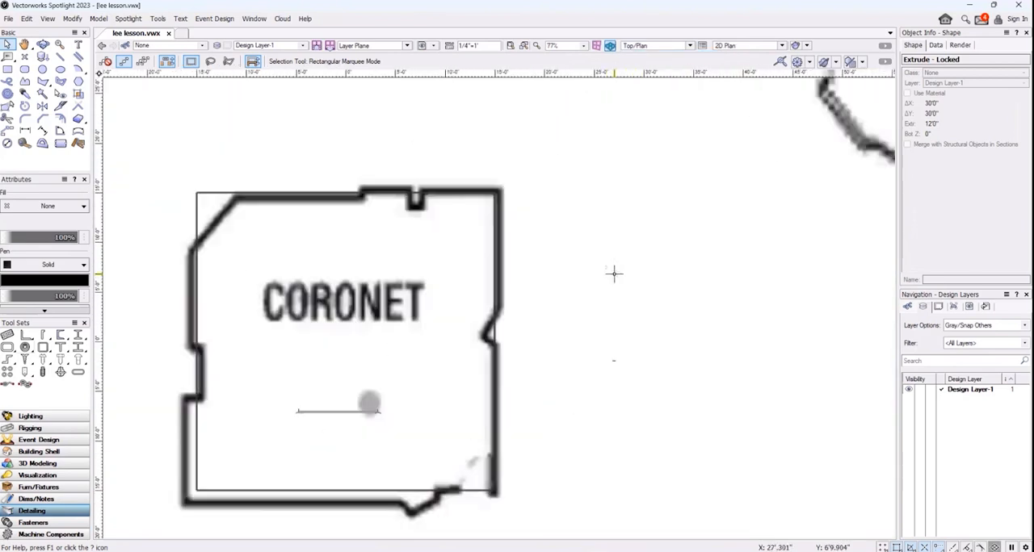
Trace the outer walls of the Coronet room with the 2D Polygon tool, following the angled corner and wall notches
middle_click_drag(555, 301, 763, 235)
scroll(757, 231, "up", 1)
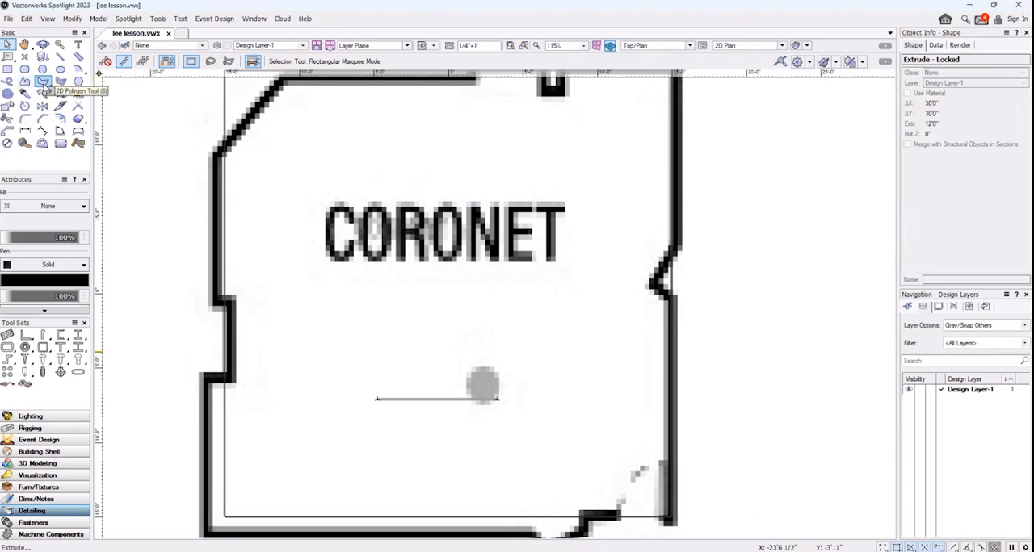
scroll(170, 174, "down", 3)
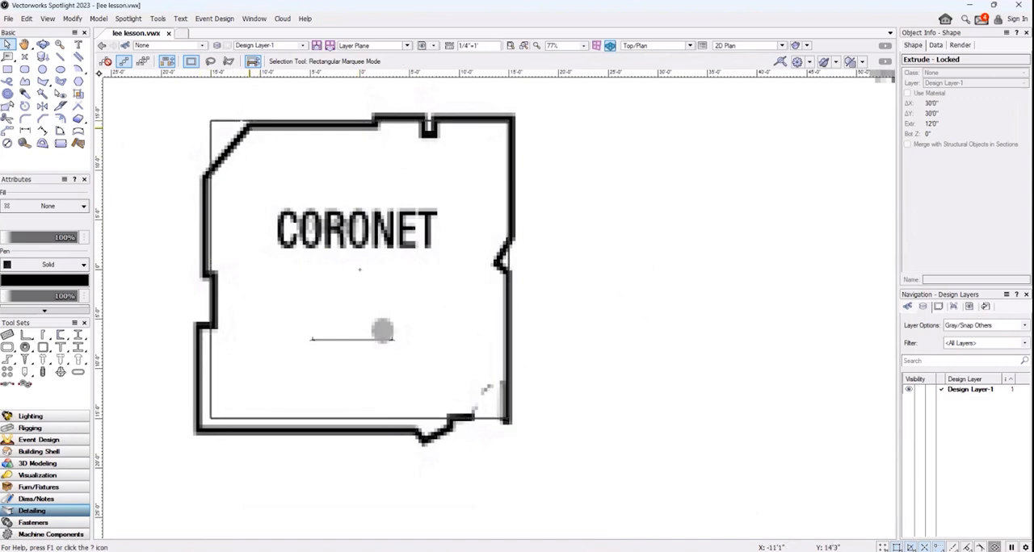
left_click(43, 82)
left_click(207, 175)
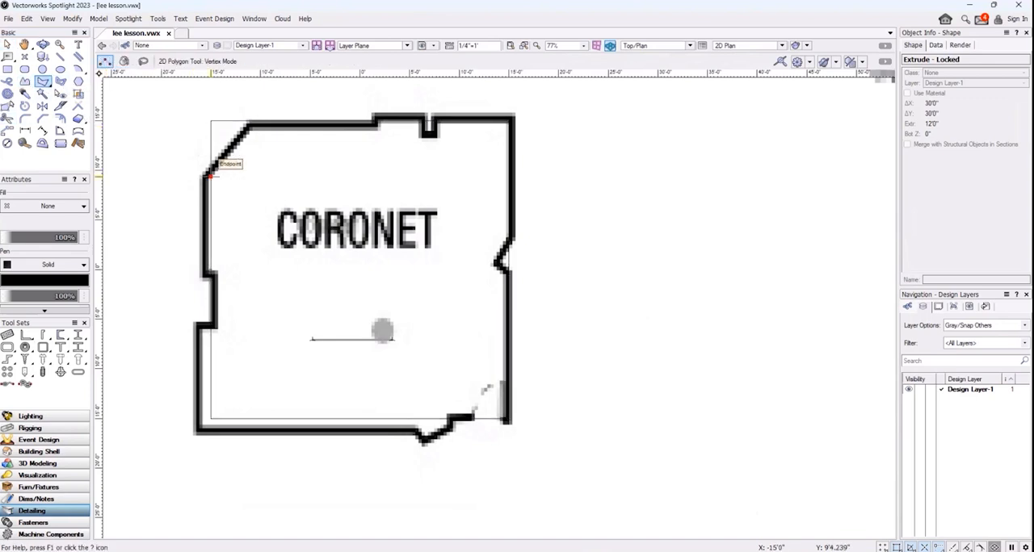
left_click(250, 126)
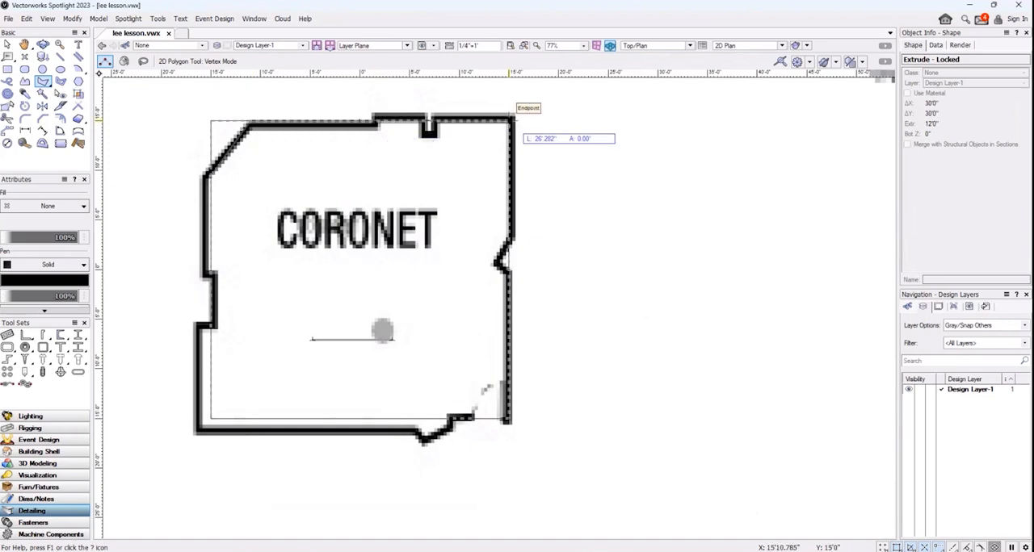
left_click(508, 121)
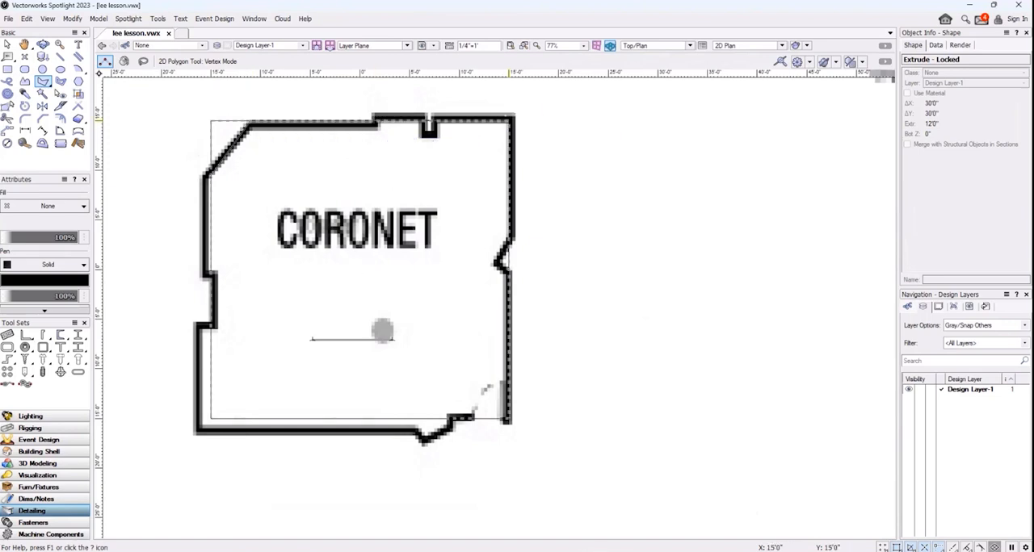
left_click(511, 237)
left_click(507, 271)
left_click(506, 419)
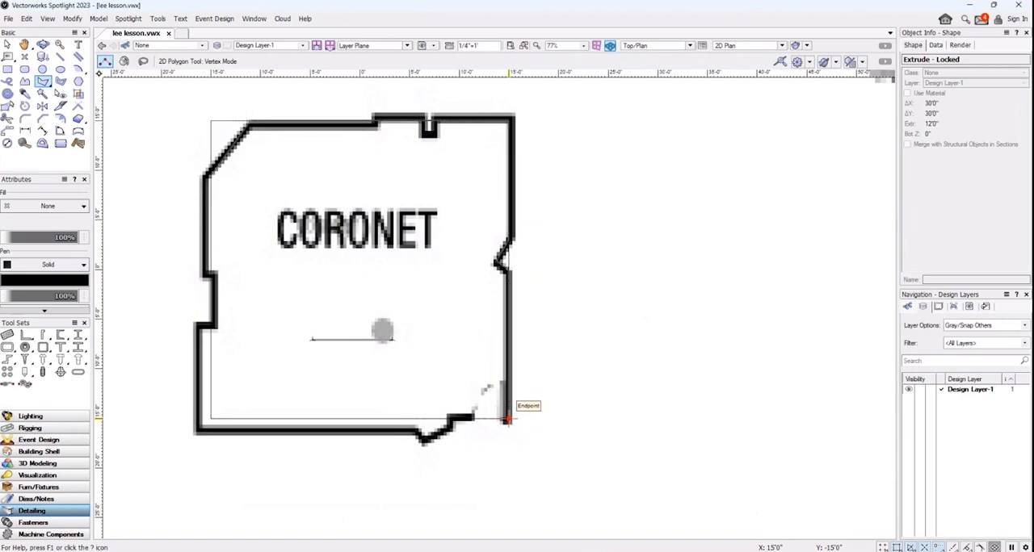
left_click(450, 418)
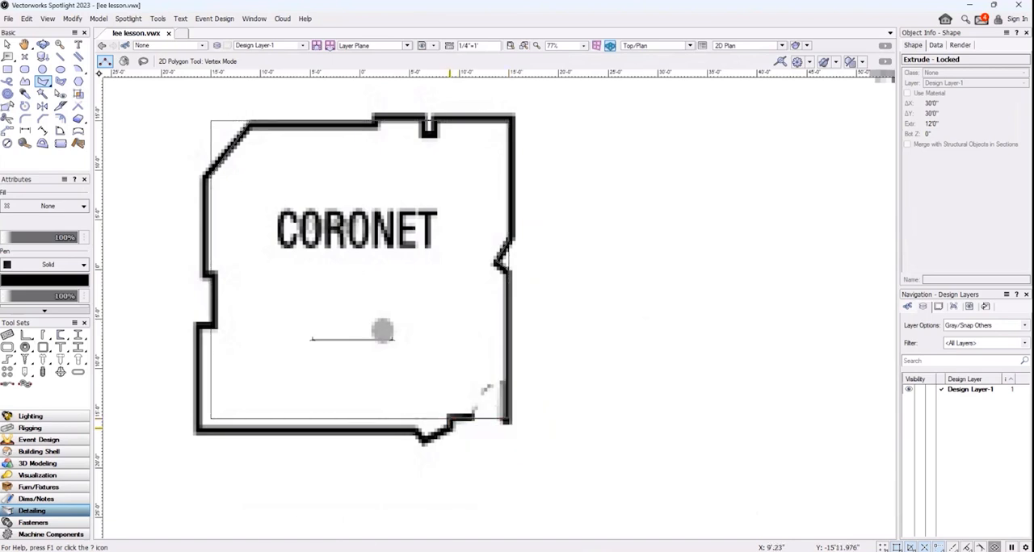
left_click(416, 432)
left_click(196, 428)
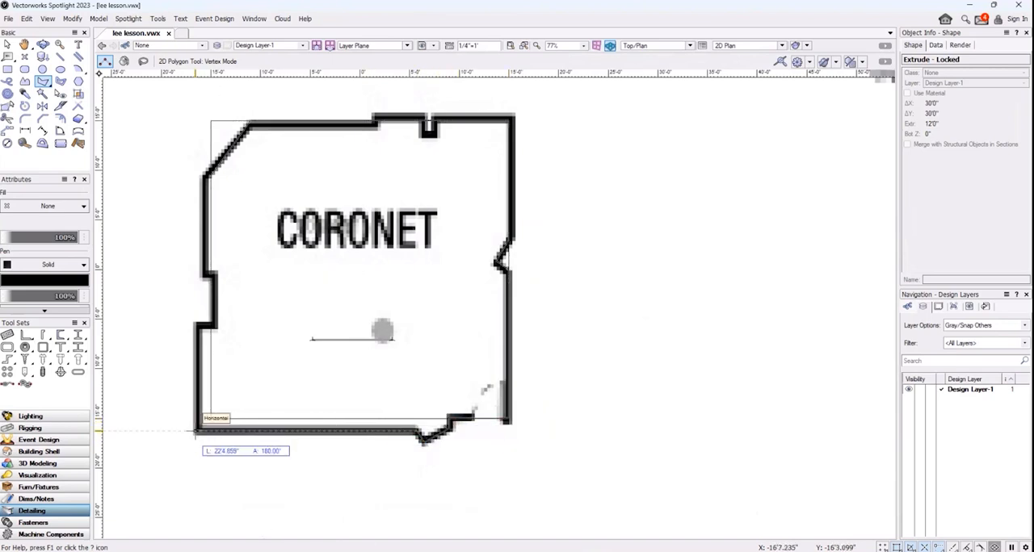
left_click(199, 325)
left_click(211, 324)
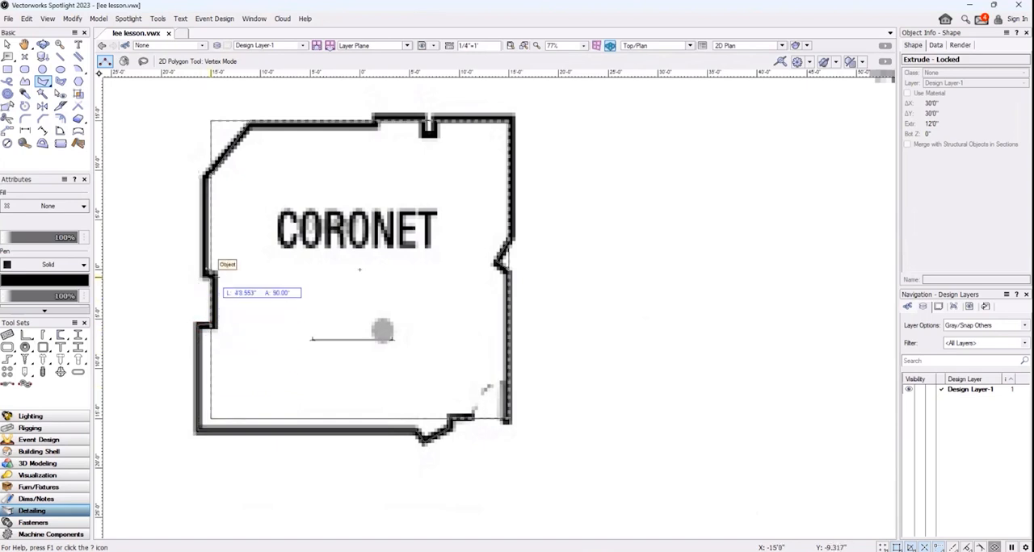
double_click(209, 273)
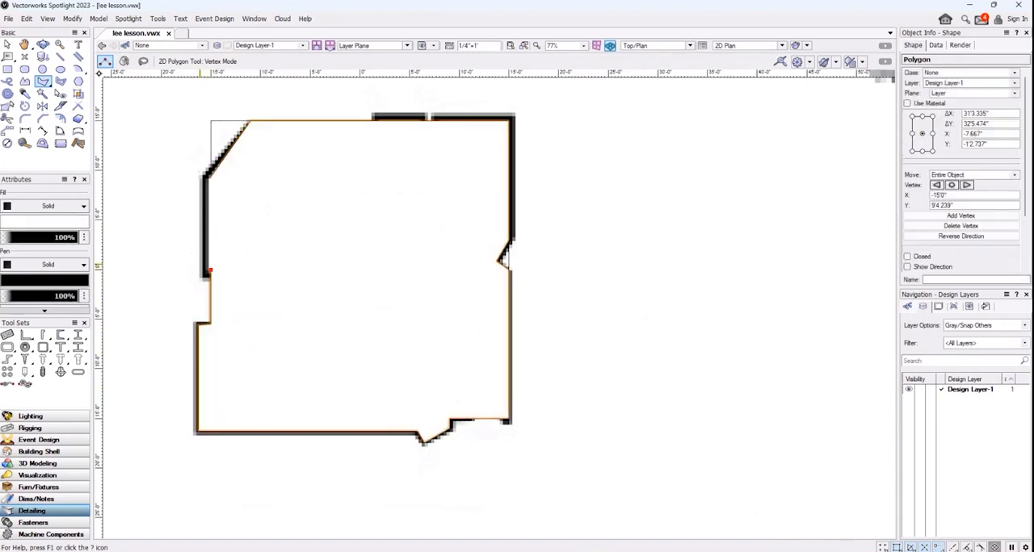
left_click(209, 176)
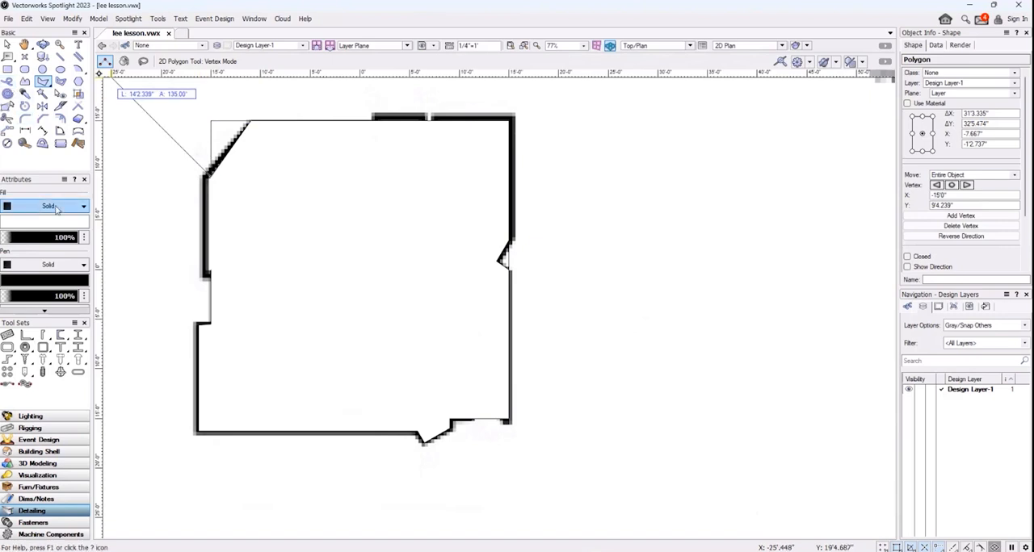
Set the fill of the traced Coronet room polygon to None so the floor plan shows through
left_click(7, 45)
left_click(56, 207)
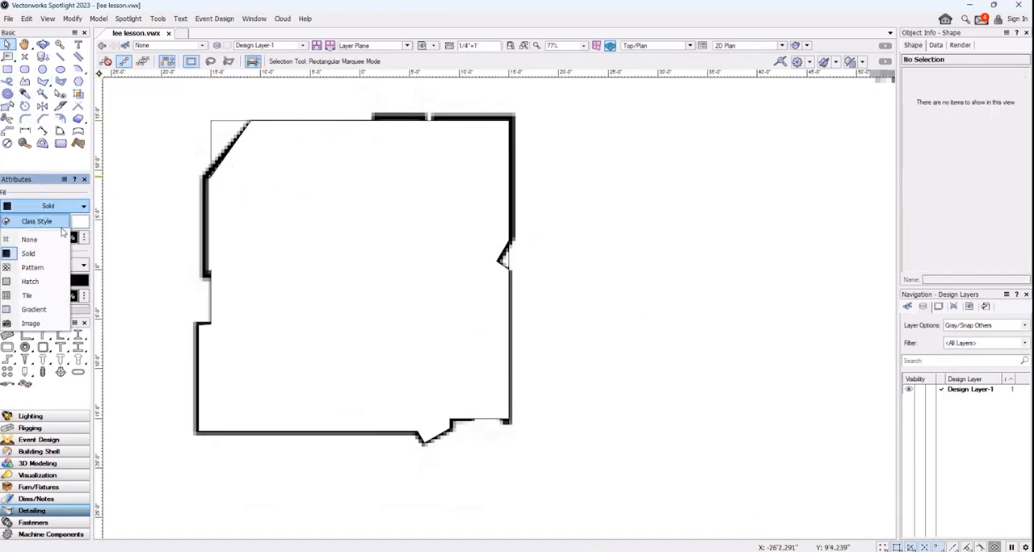
left_click(55, 238)
left_click(204, 174)
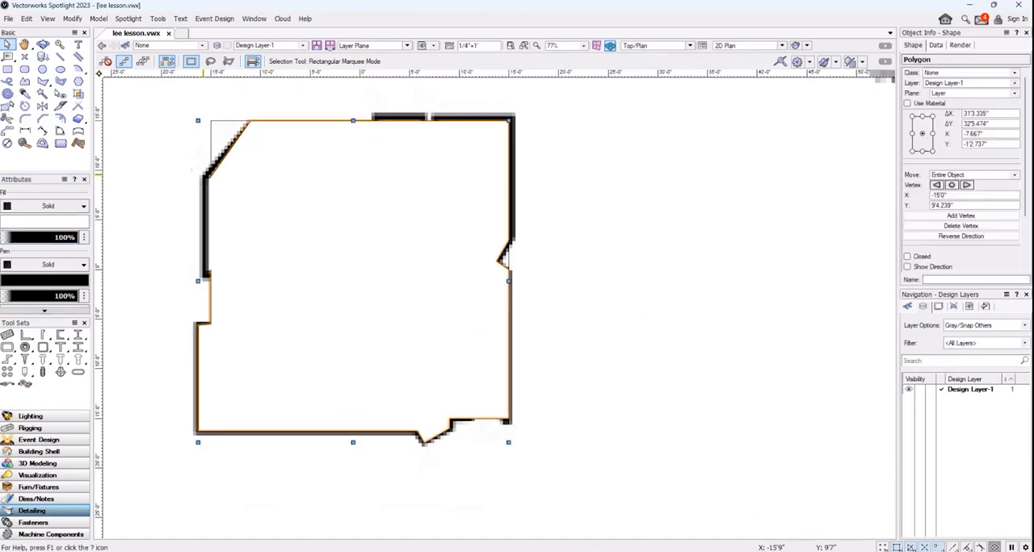
left_click(56, 207)
left_click(49, 223)
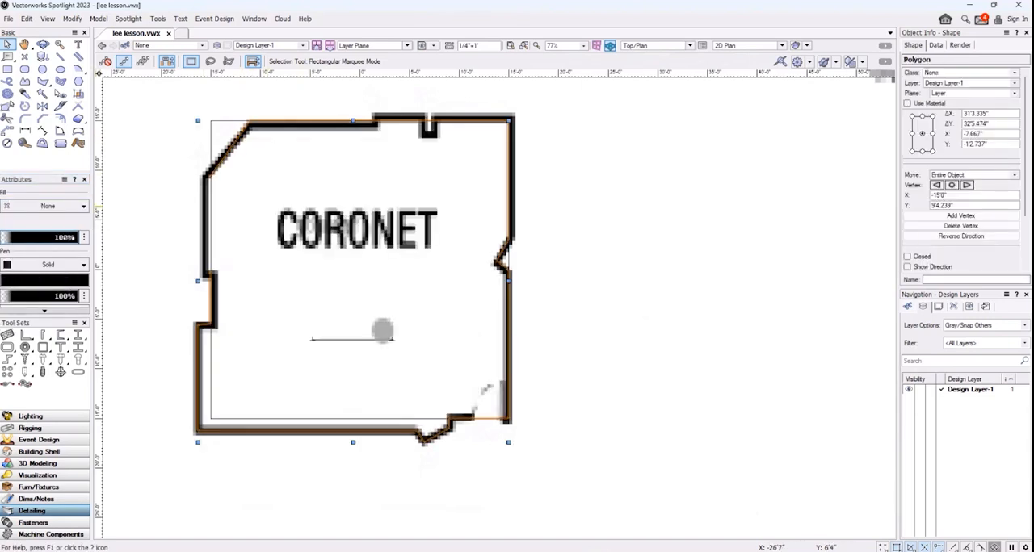
Extrude the Coronet outline polygon with an extrusion height of 120 inches
left_click(98, 18)
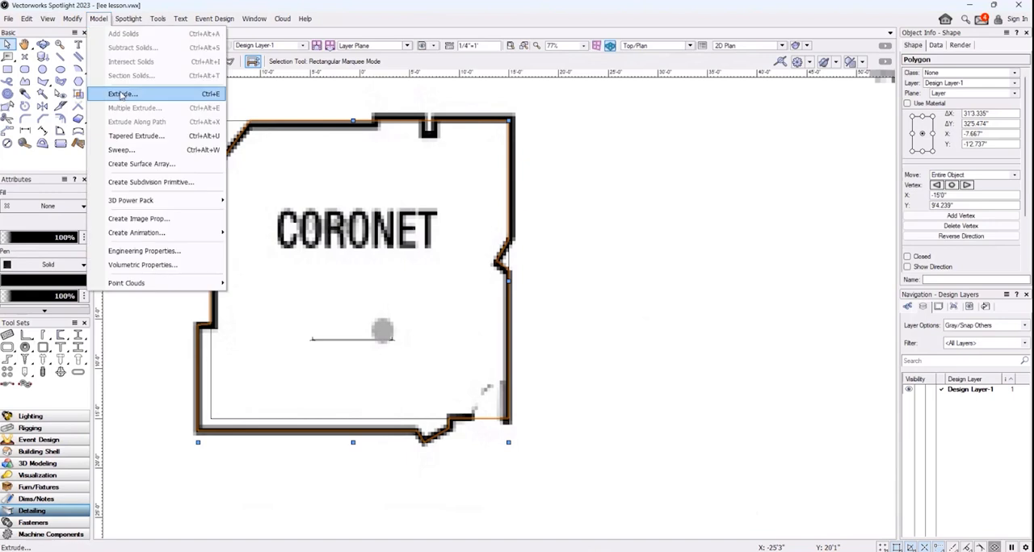
left_click(121, 94)
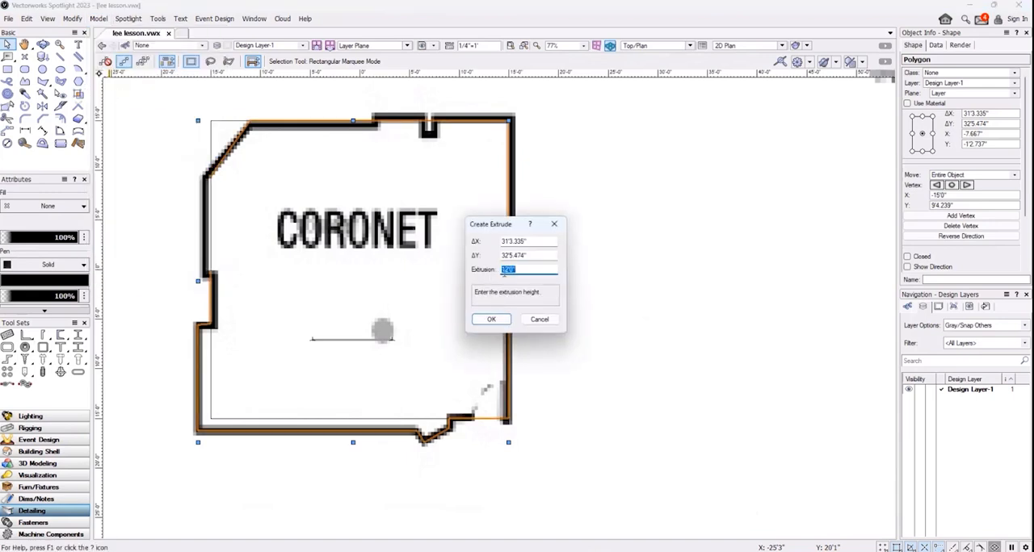
type("120")
left_click(491, 319)
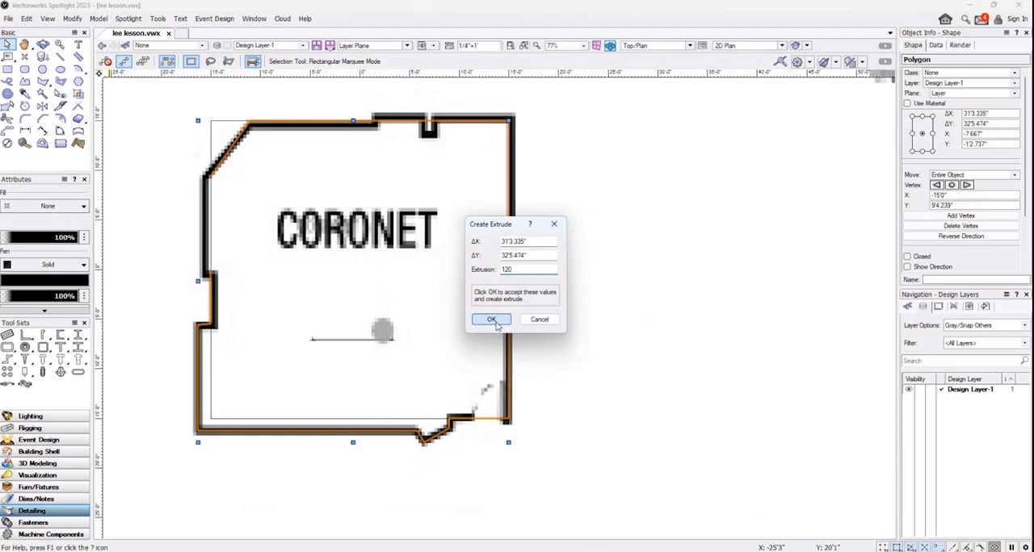
Examine the extruded Coronet outline against the floor plan in 3D with the Flyover tool in Object Center mode
left_click(42, 44)
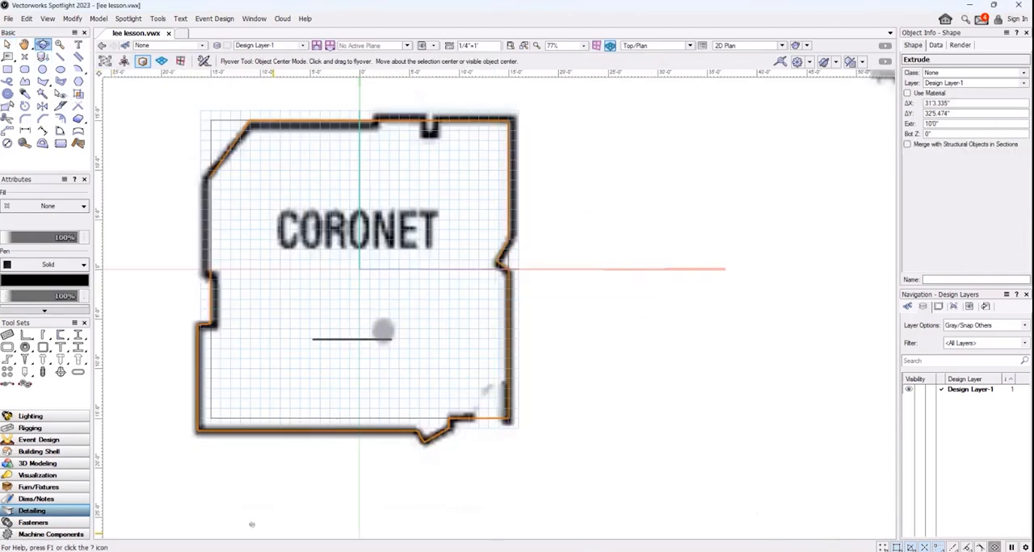
mouse_move(353, 266)
left_mouse_down()
mouse_move(346, 282)
mouse_move(356, 281)
left_mouse_up()
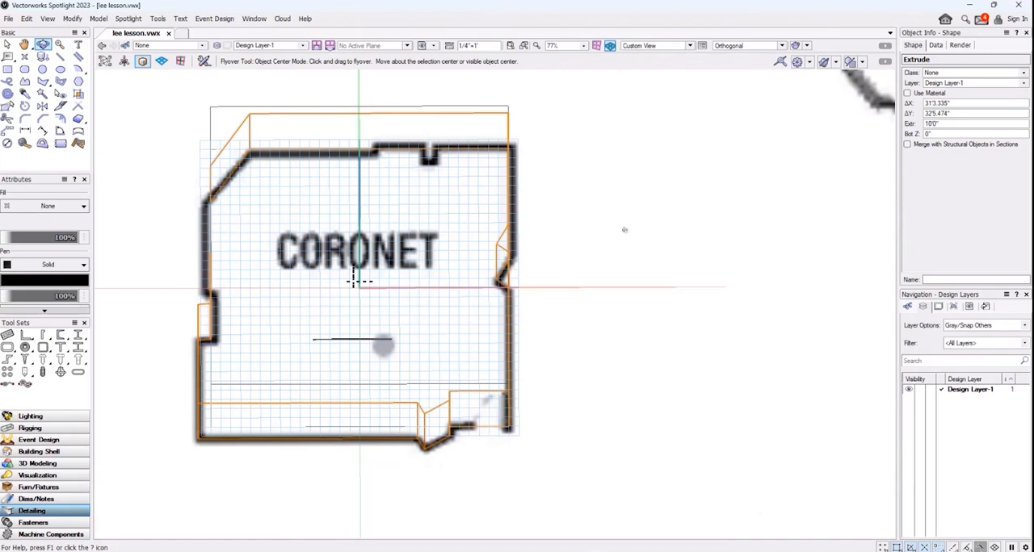
scroll(589, 265, "down", 2)
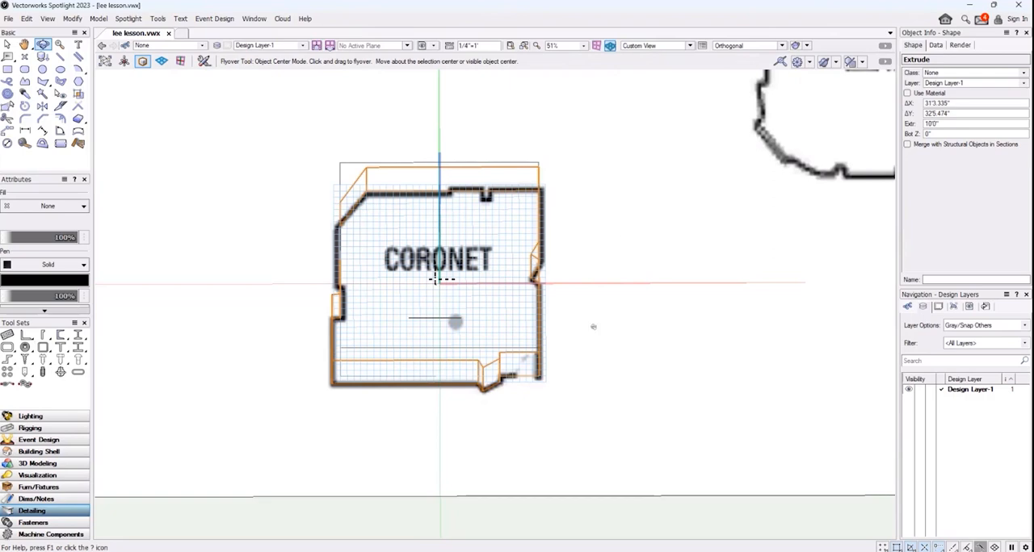
left_click_drag(434, 278, 435, 275)
left_click_drag(352, 298, 526, 452)
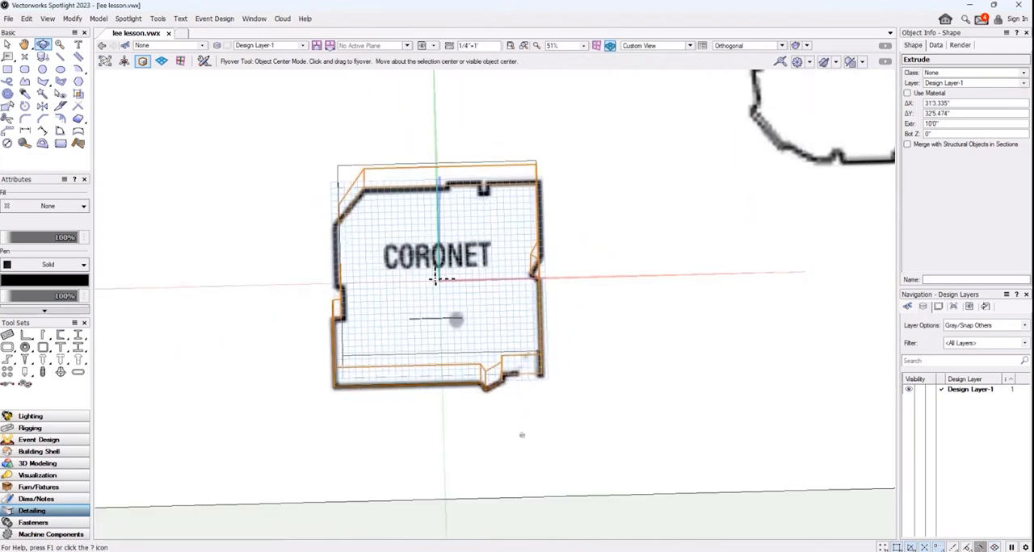
left_click_drag(617, 323, 573, 347)
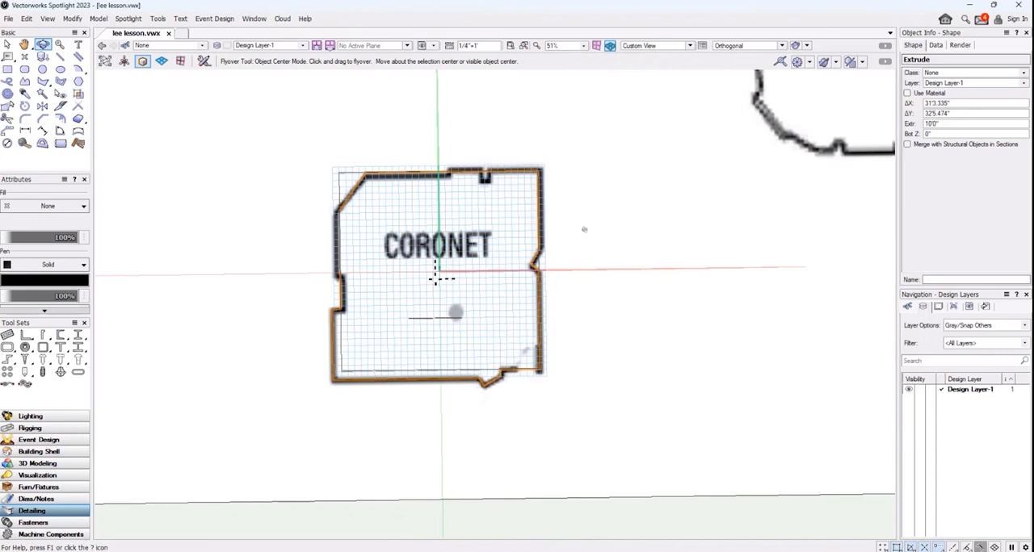
left_click_drag(580, 214, 574, 248)
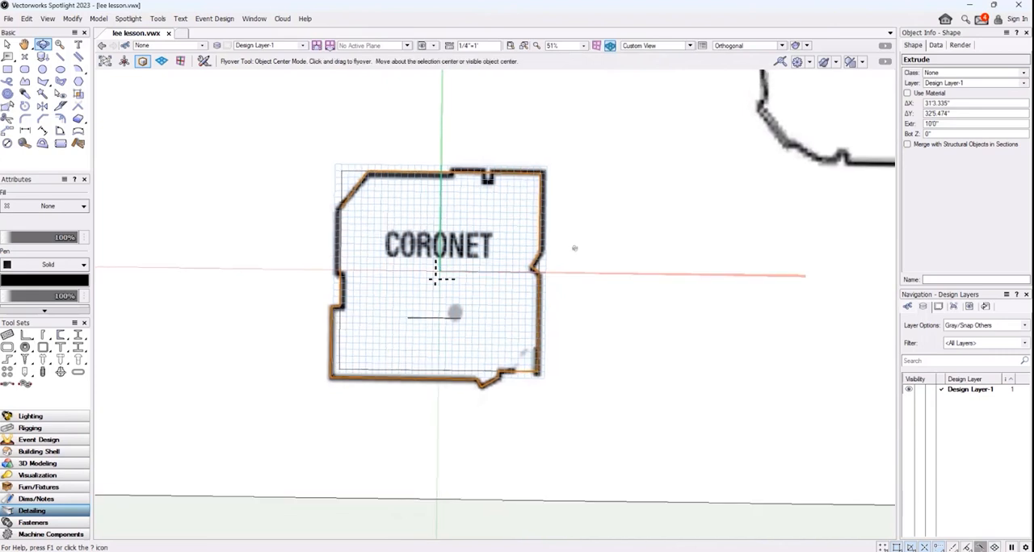
mouse_move(435, 278)
left_mouse_down()
mouse_move(436, 299)
mouse_move(436, 278)
left_mouse_up()
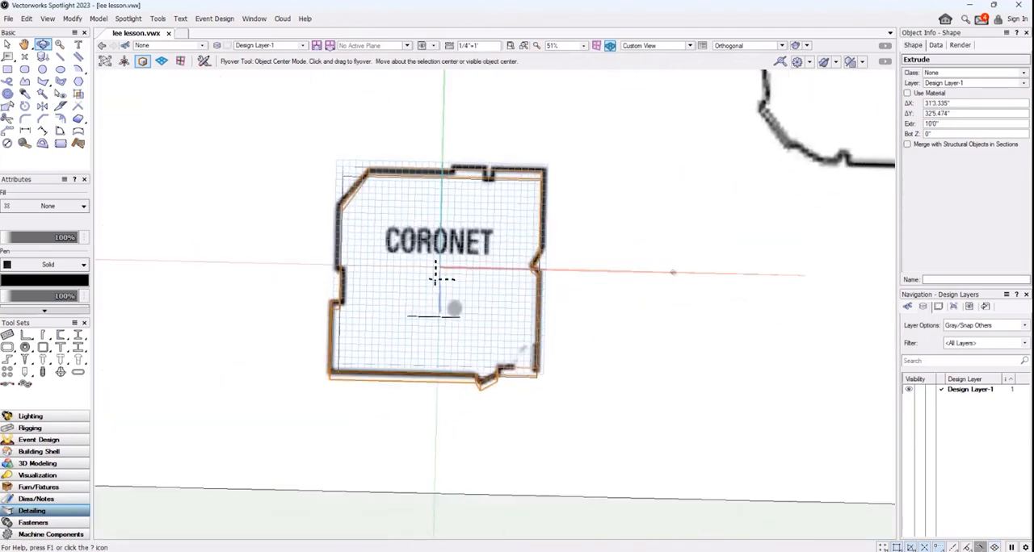
left_click_drag(652, 370, 664, 349)
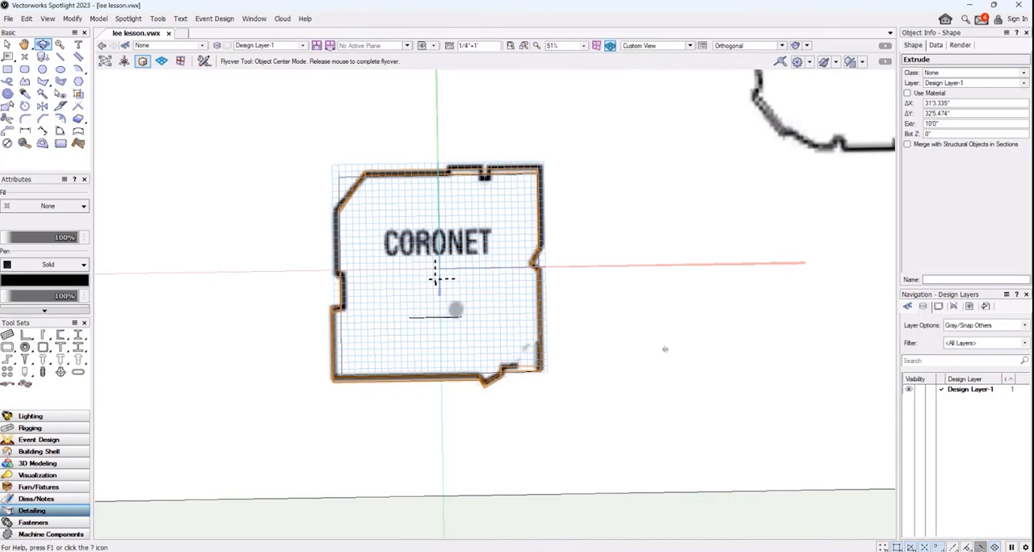
left_click_drag(665, 349, 668, 344)
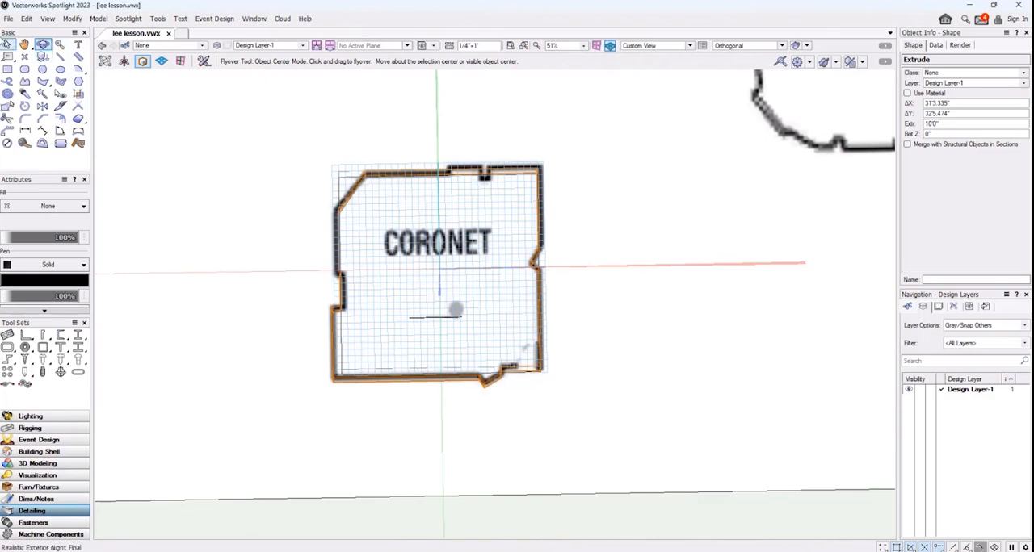
Return to the Top/Plan view and lock the extruded Coronet outline
left_click(691, 46)
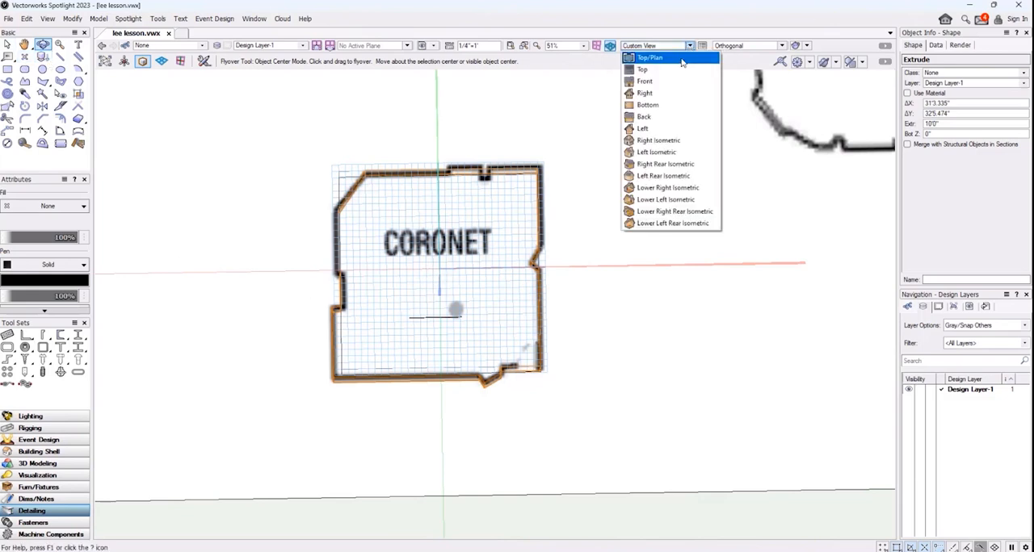
left_click(683, 58)
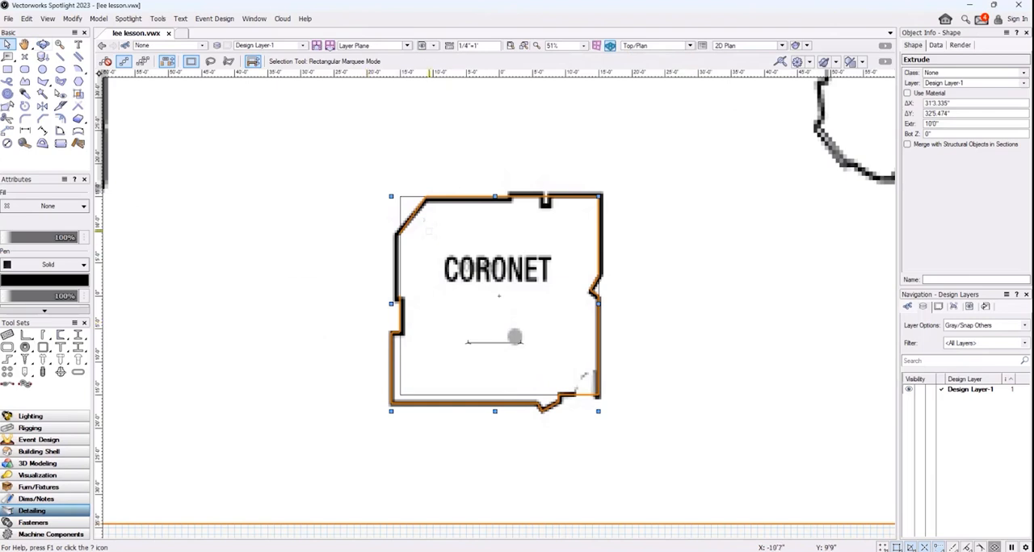
right_click(421, 204)
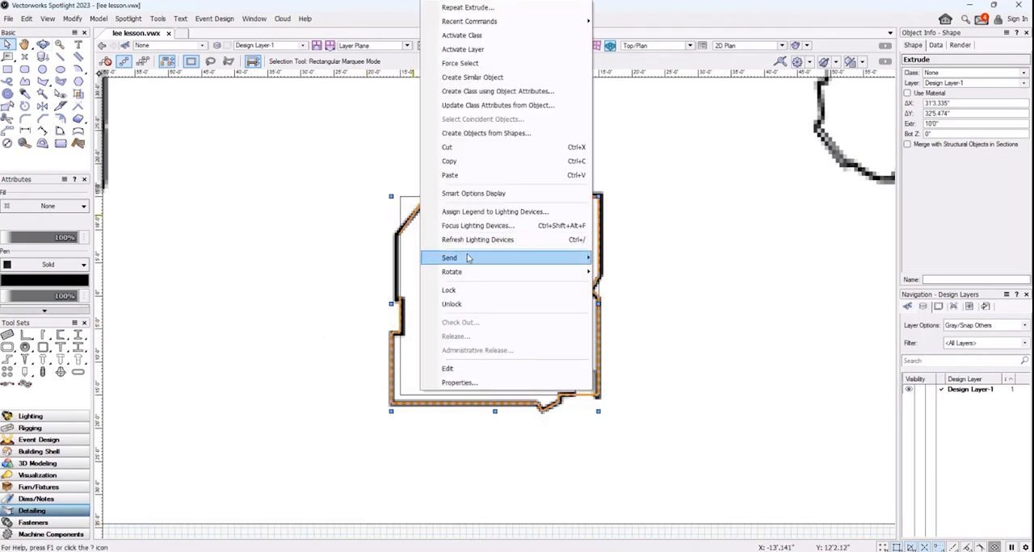
left_click(454, 291)
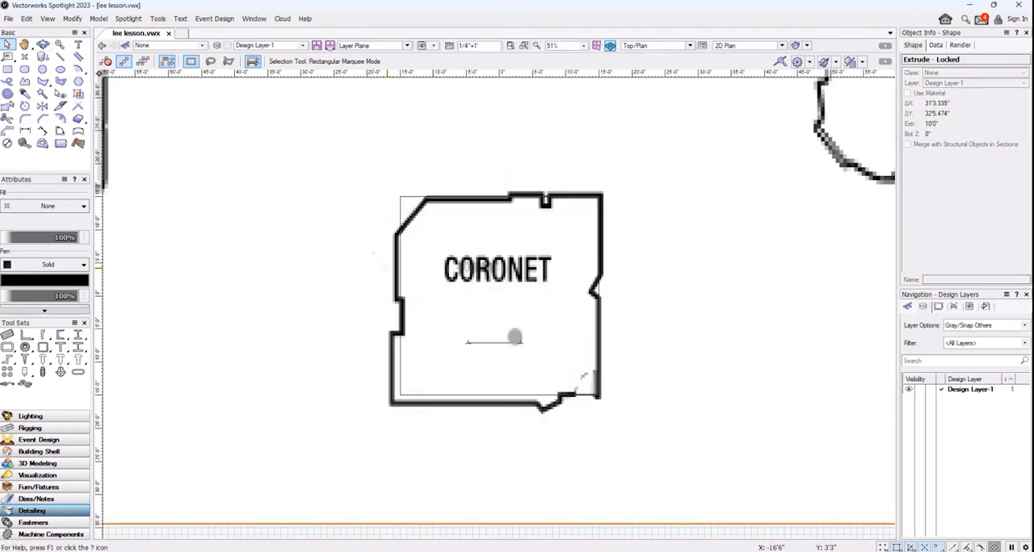
Unlock the 30' square extruded box around the Coronet room and delete it
right_click(420, 197)
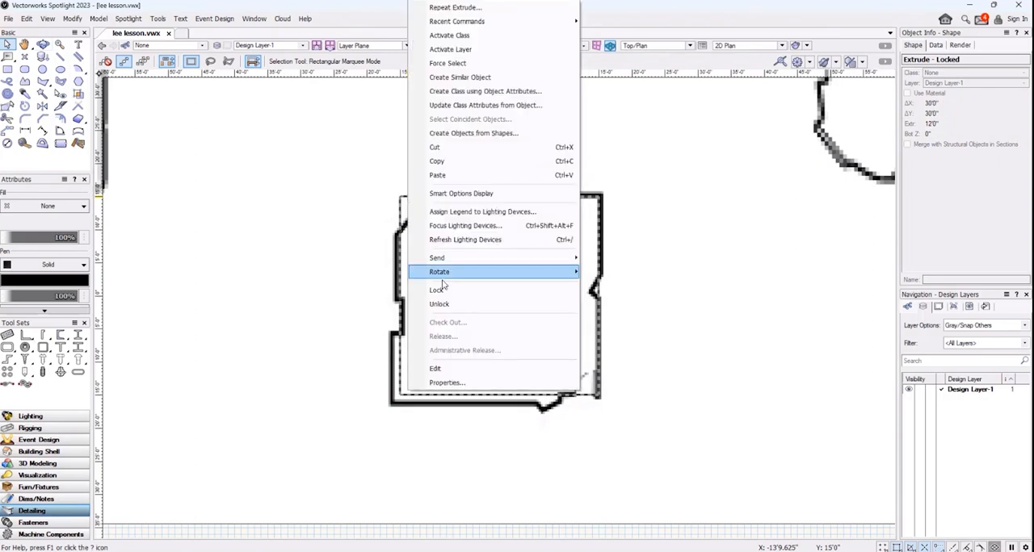
left_click(443, 302)
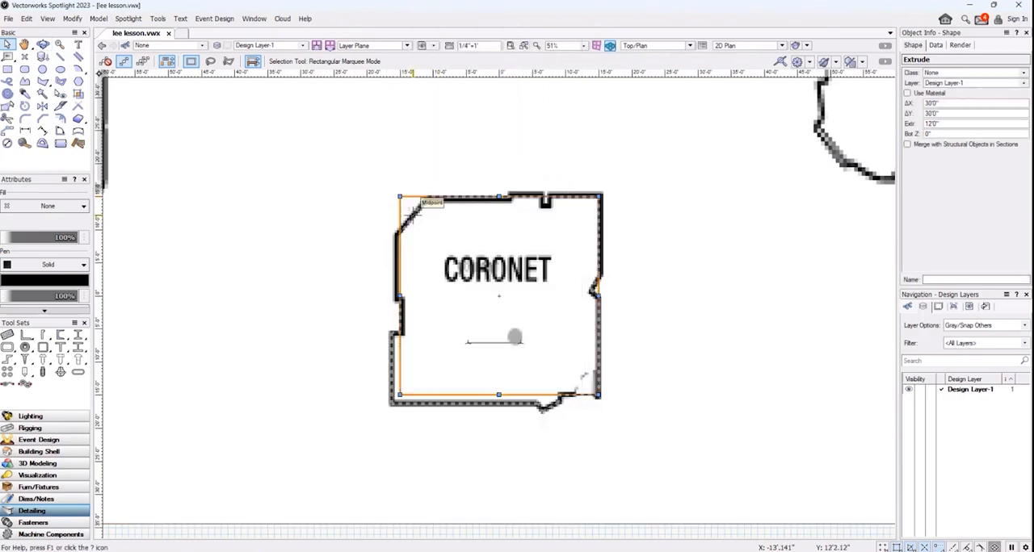
key("Delete")
Inspect the extruded Coronet walls from an angled 3D view using the Flyover tool's Interactive Origin mode
left_click(44, 44)
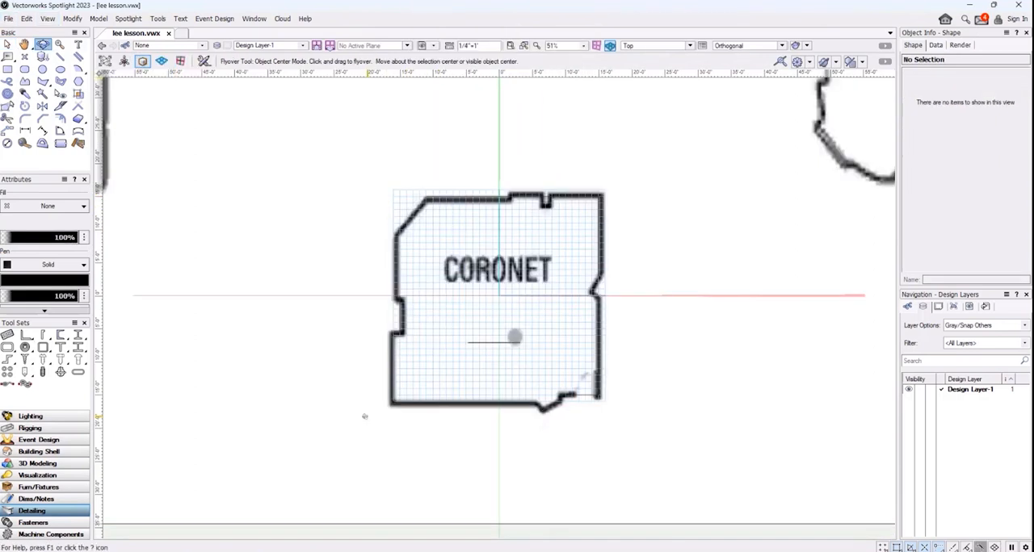
left_click_drag(364, 416, 371, 392)
left_click(123, 61)
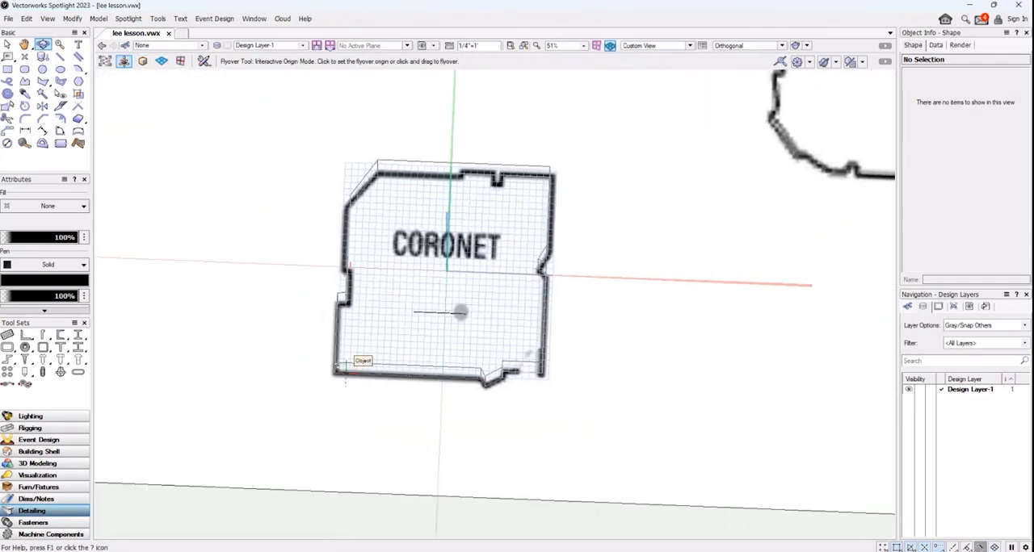
left_click_drag(364, 359, 492, 292)
left_click(7, 45)
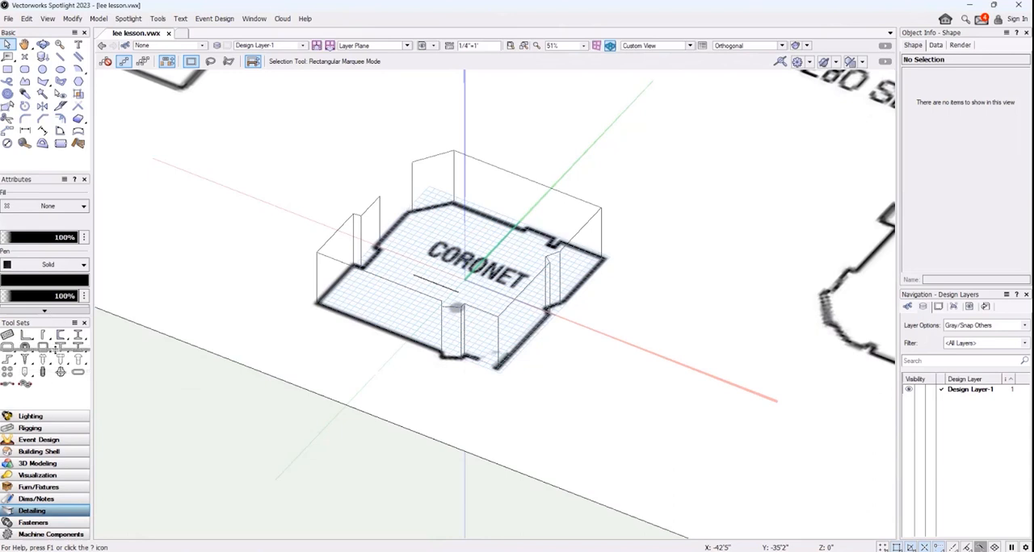
Unlock the extruded Coronet outline and set its line thickness to 0.50
left_click(56, 312)
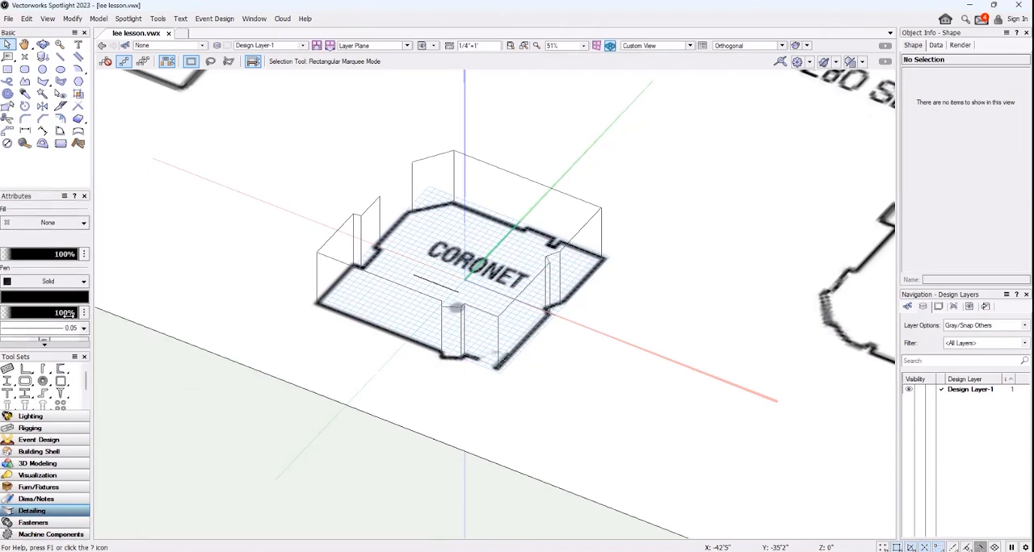
right_click(408, 279)
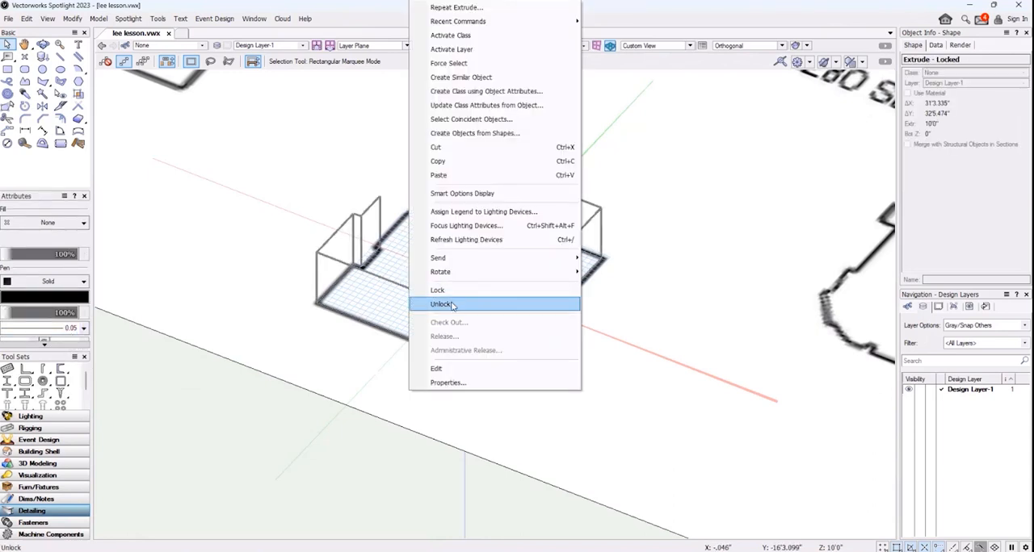
left_click(442, 305)
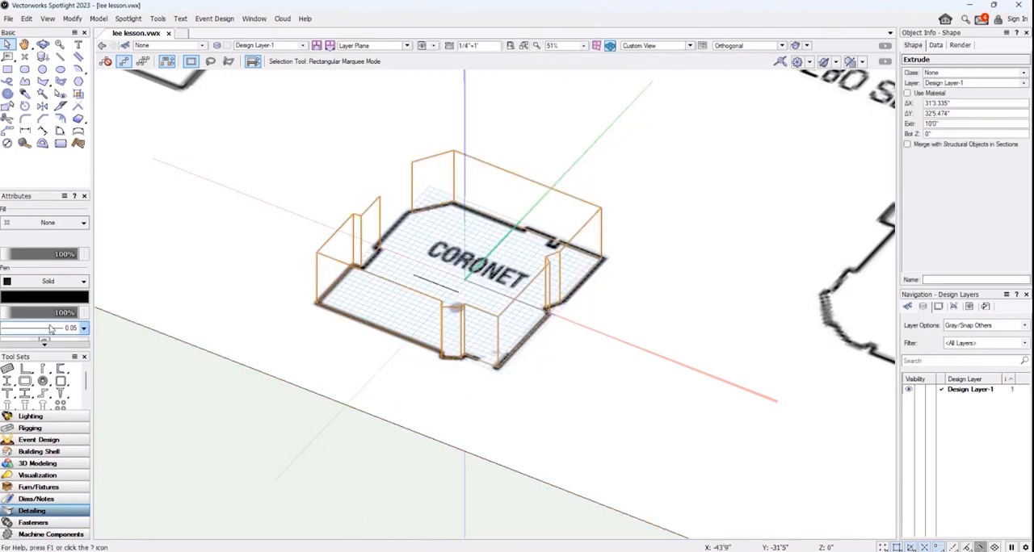
left_click(84, 329)
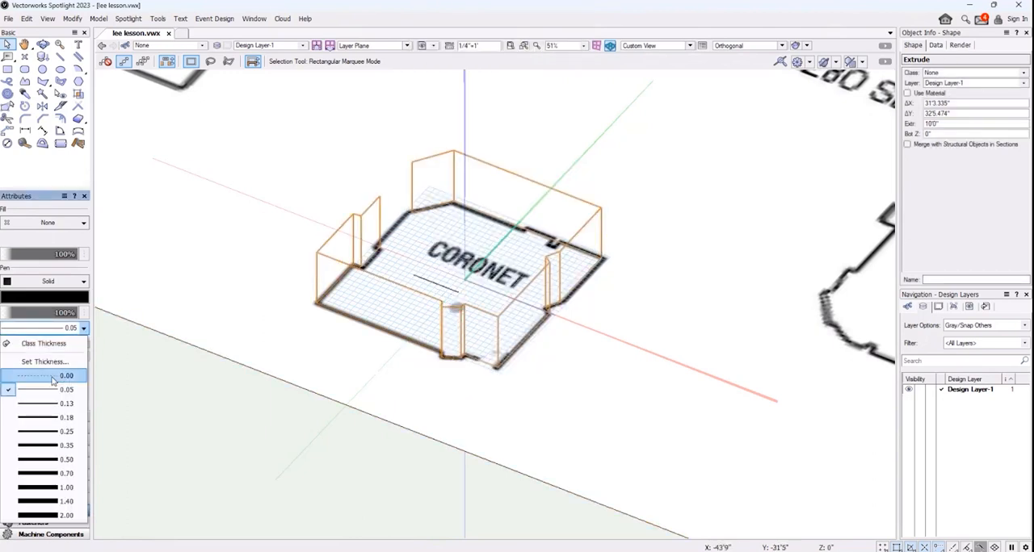
left_click(64, 460)
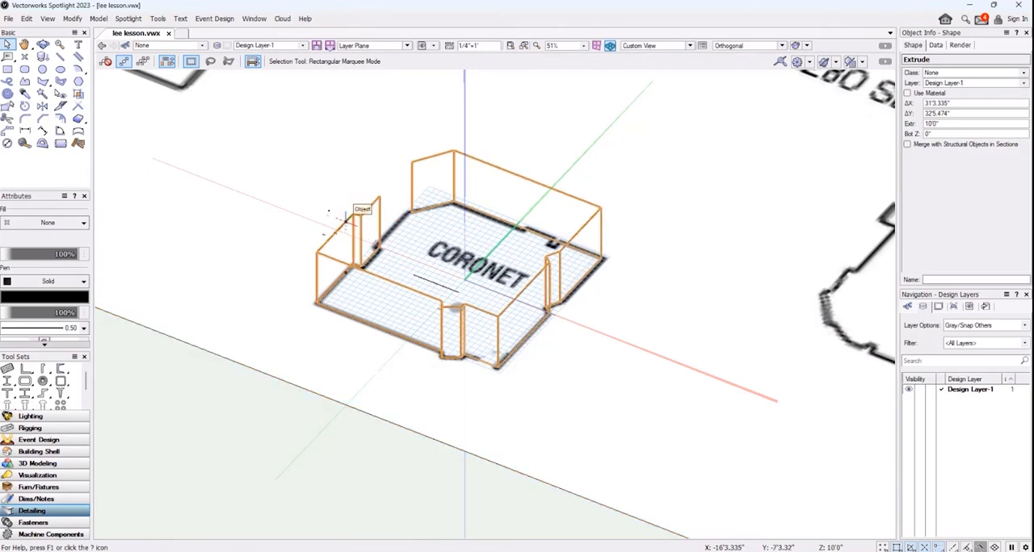
Lock the extruded Coronet outline again and switch back to the Top/Plan view
right_click(379, 275)
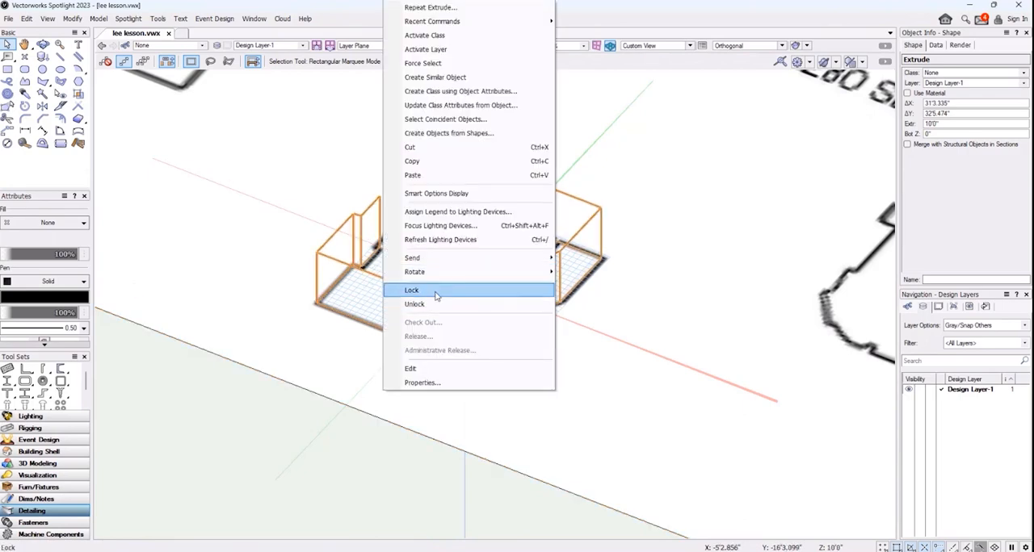
left_click(435, 290)
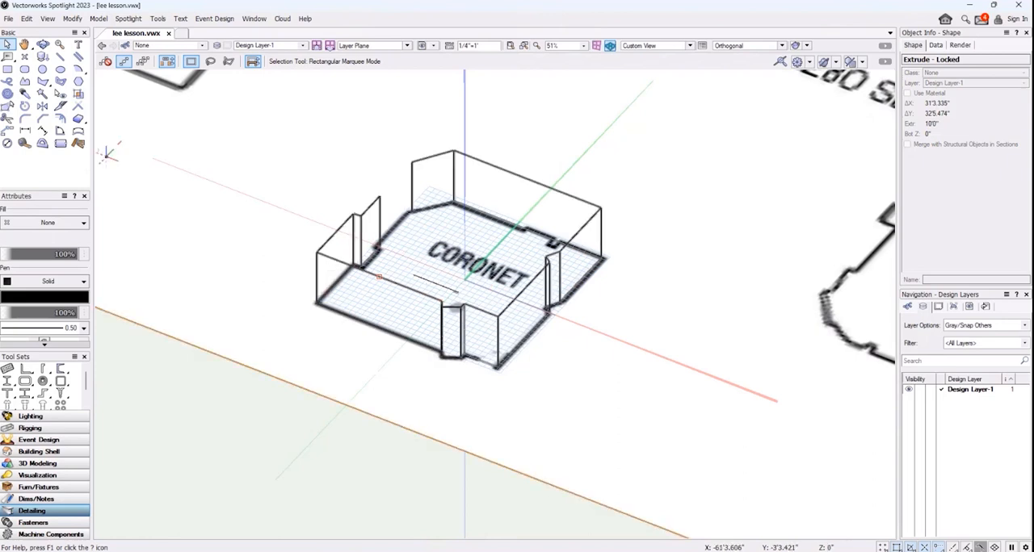
left_click(689, 45)
left_click(658, 67)
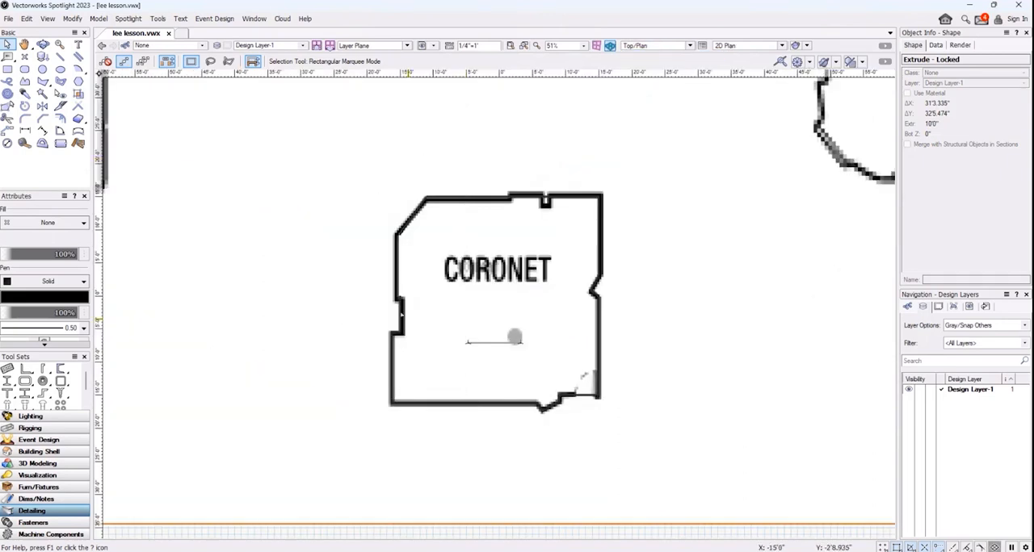
Close the gap in the Coronet outline's left wall with a 2D Polygon segment about 9'4" long, drawn endpoint to endpoint
scroll(410, 318, "up", 5)
scroll(315, 186, "down", 2)
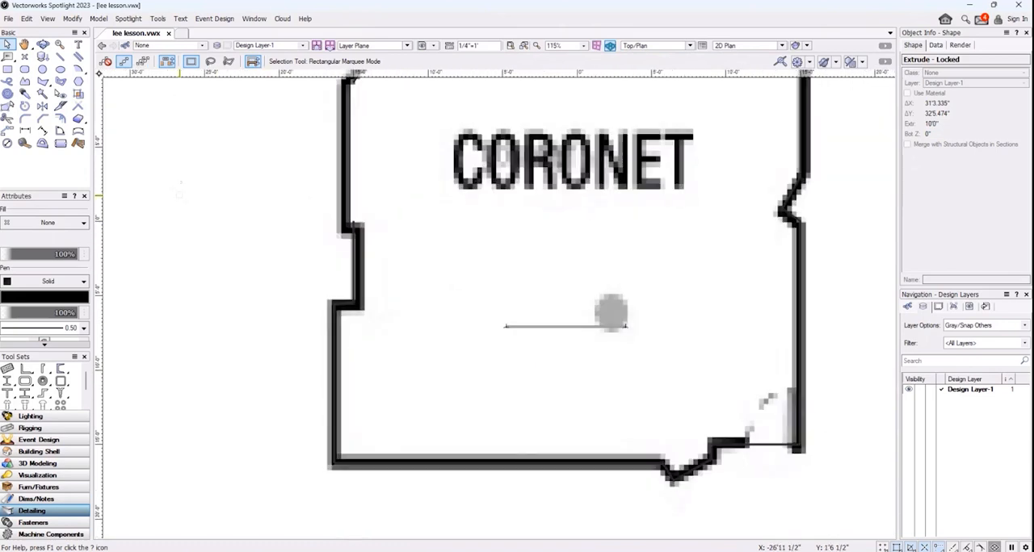
middle_click_drag(244, 160, 253, 246)
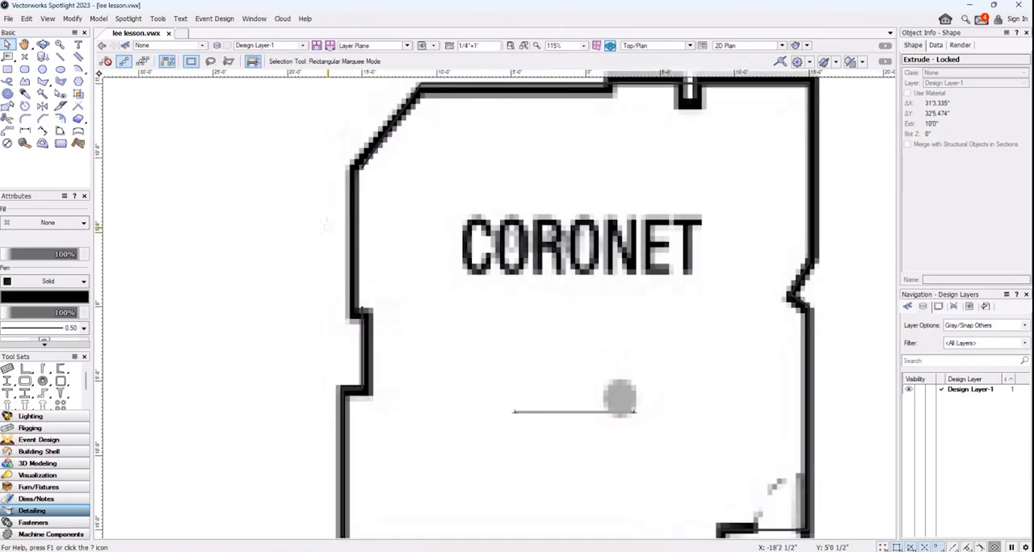
scroll(349, 222, "up", 1)
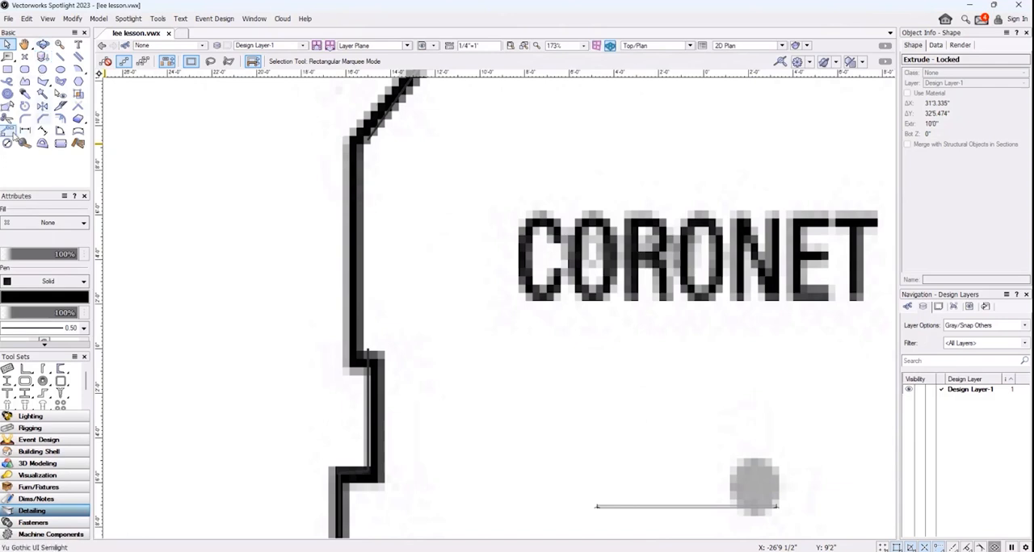
left_click(43, 81)
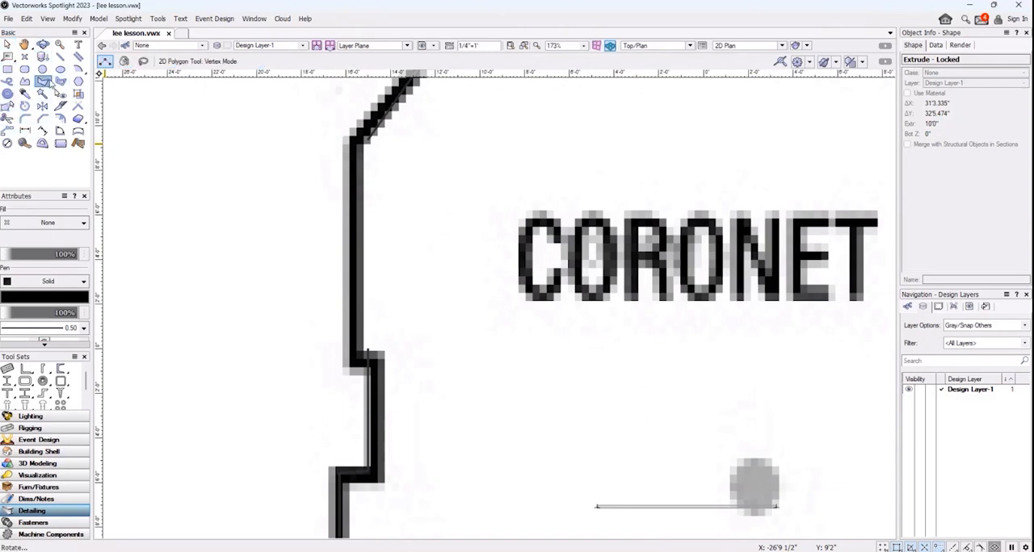
left_click(367, 139)
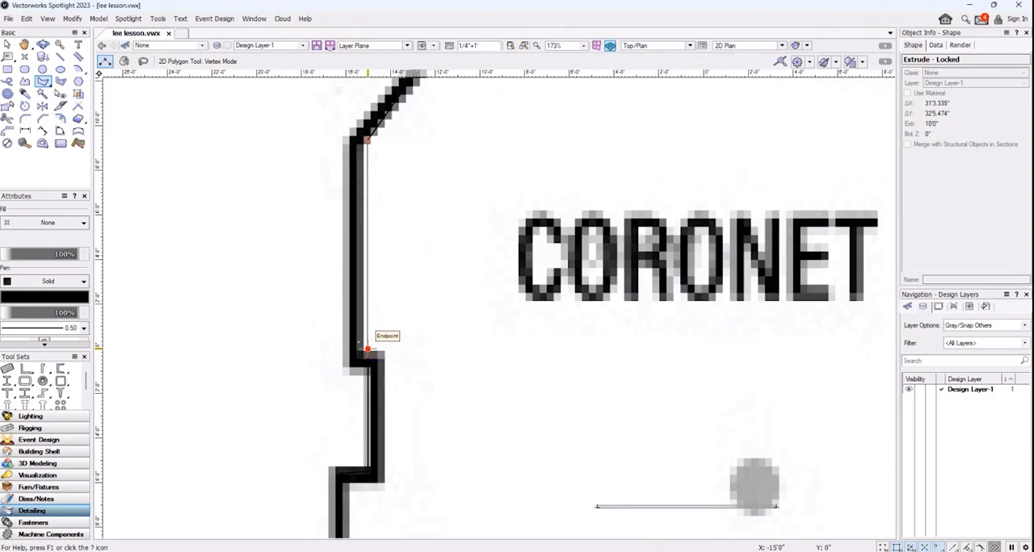
double_click(367, 349)
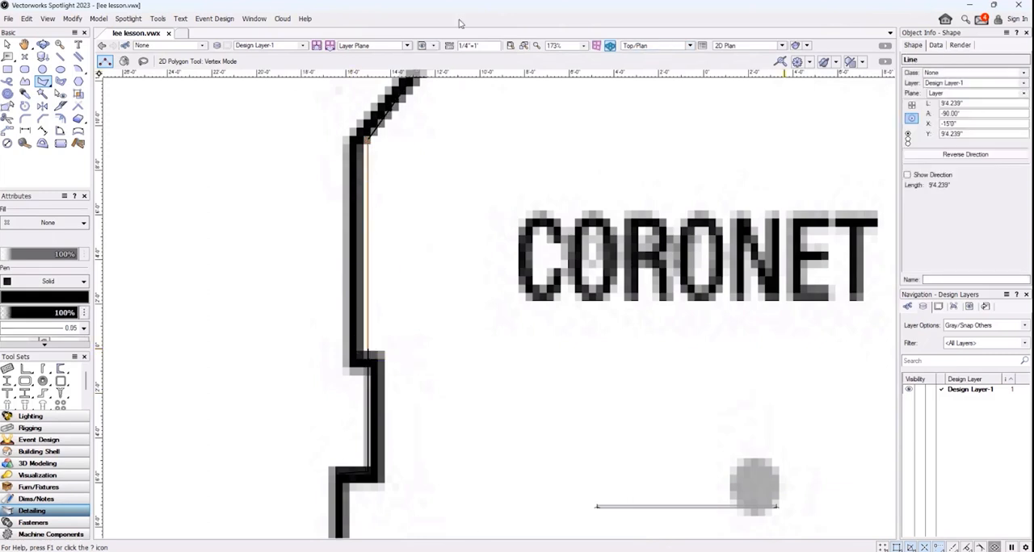
Extrude the new left-wall segment 10'0" high
left_click(94, 18)
left_click(125, 99)
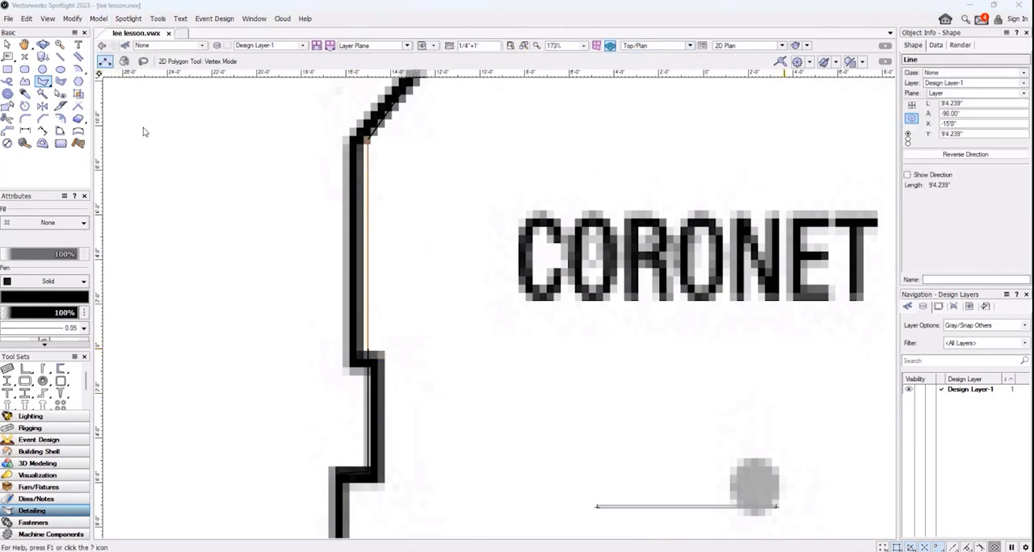
left_click(497, 318)
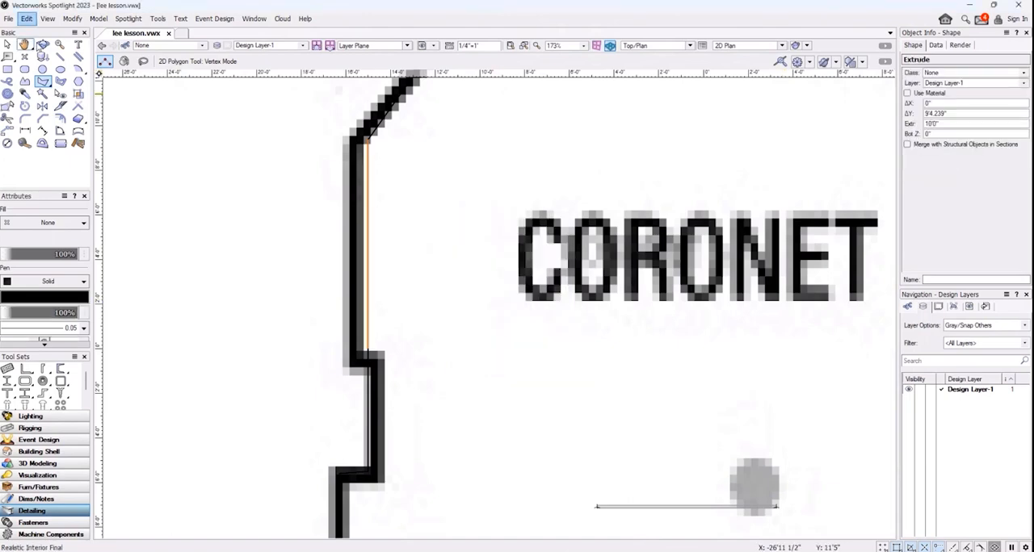
Select the locked Coronet outline together with the new wall extrude in an angled 3D view and unlock them
left_click(43, 44)
left_click_drag(869, 422, 638, 193)
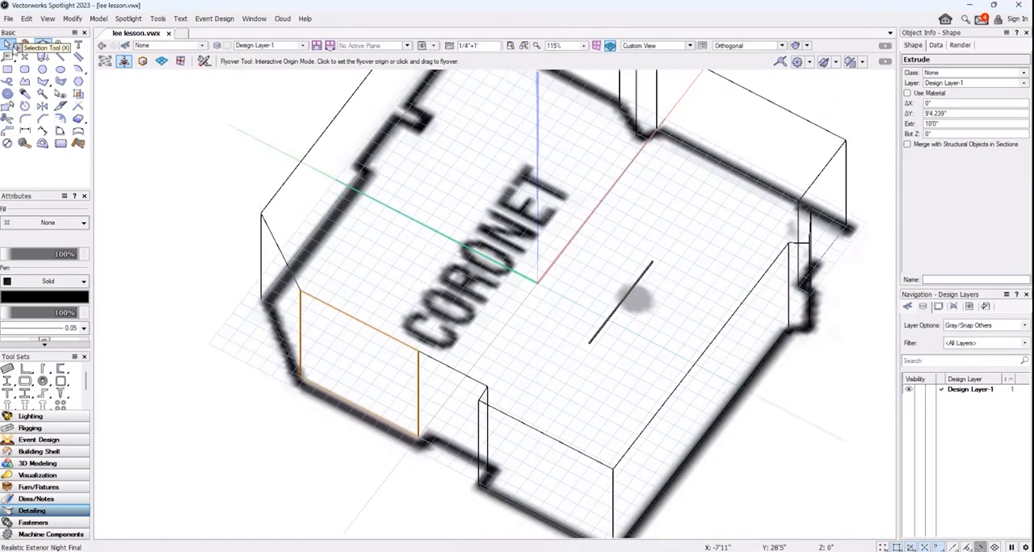
left_click(8, 44)
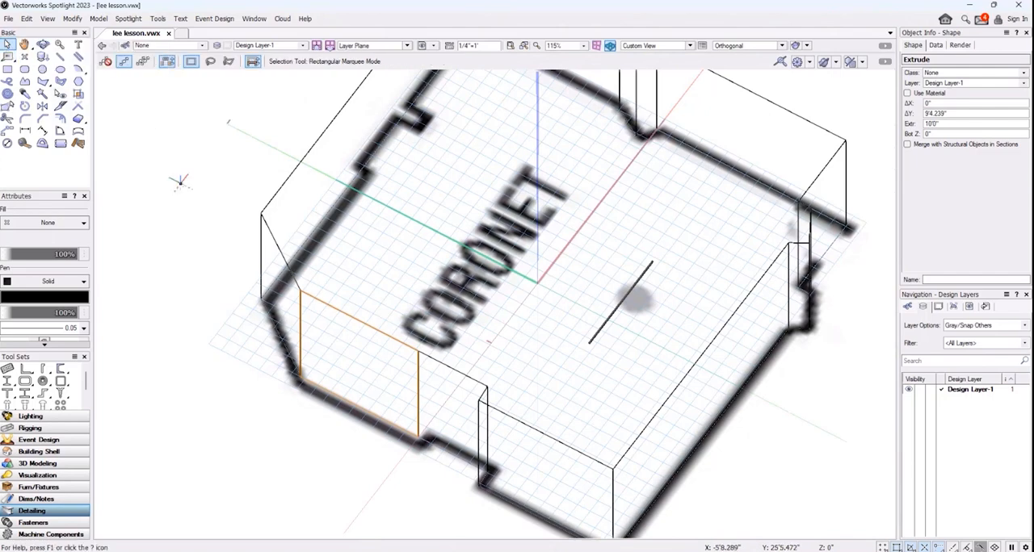
left_click(275, 189)
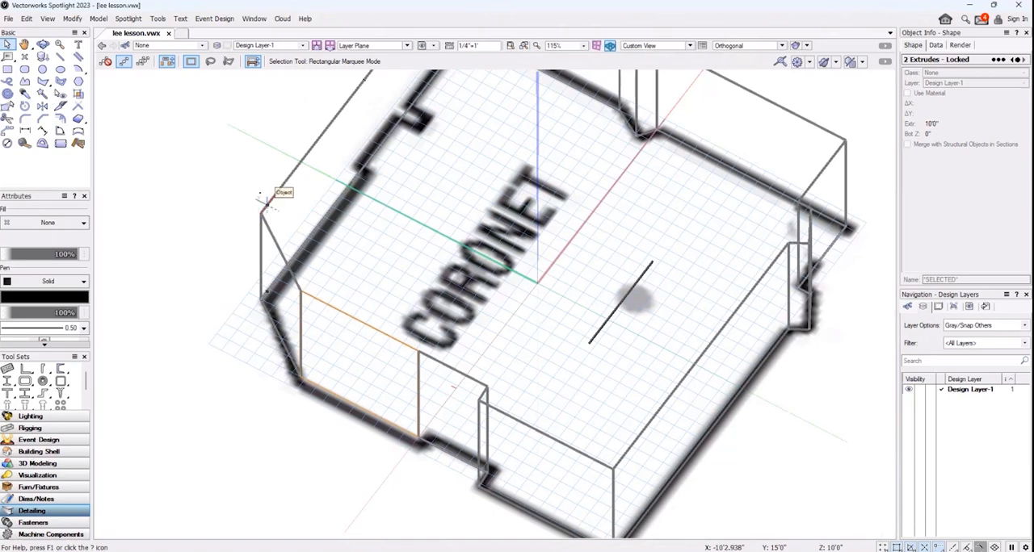
right_click(270, 196)
left_click(312, 304)
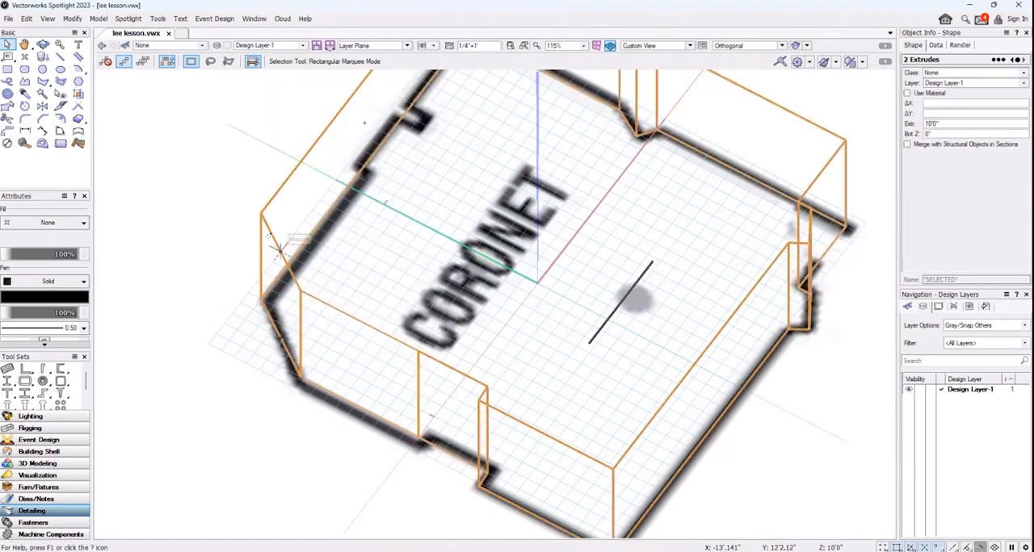
Group the new wall extrude with the extruded Coronet outline and lock the group
left_click(315, 297)
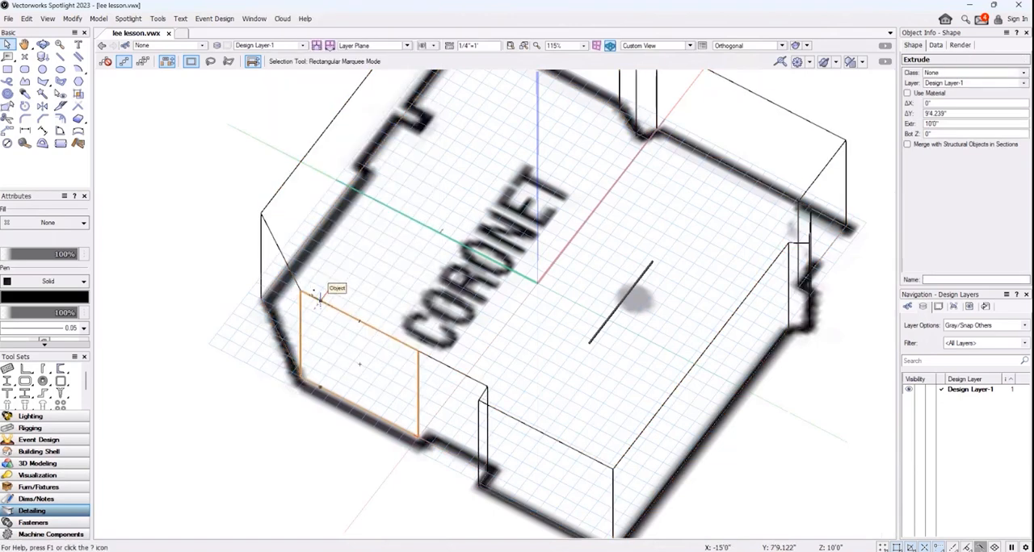
left_click(300, 313, "shift")
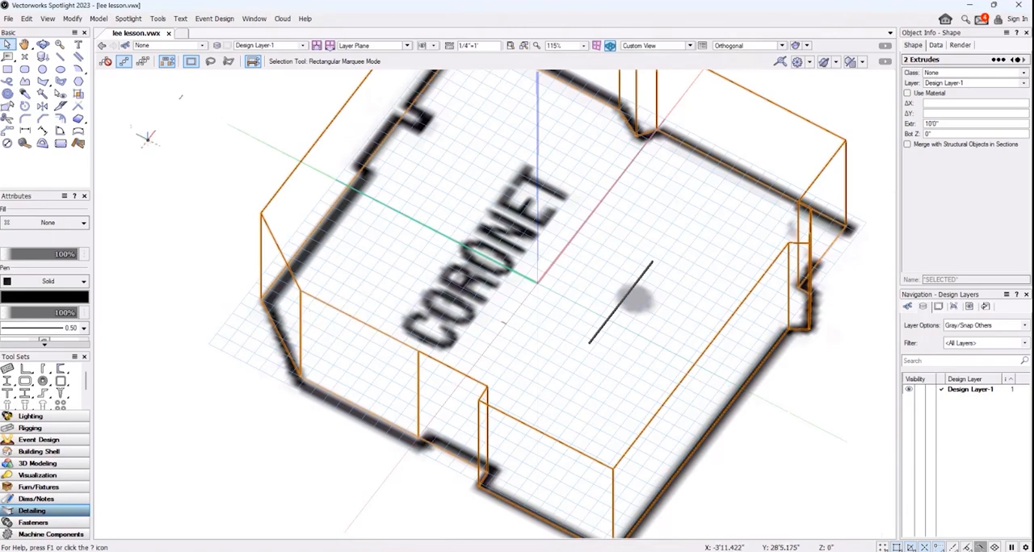
left_click(72, 18)
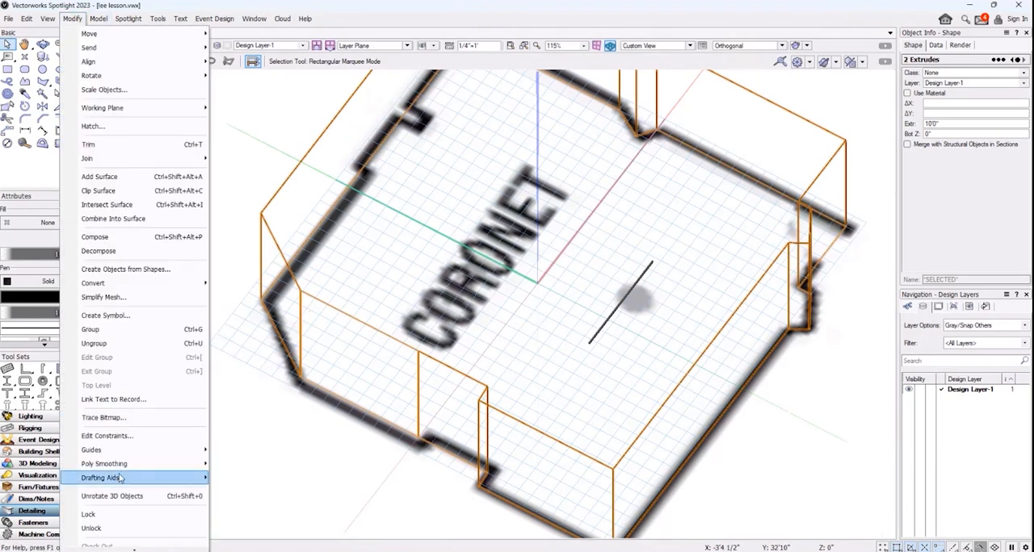
left_click(125, 330)
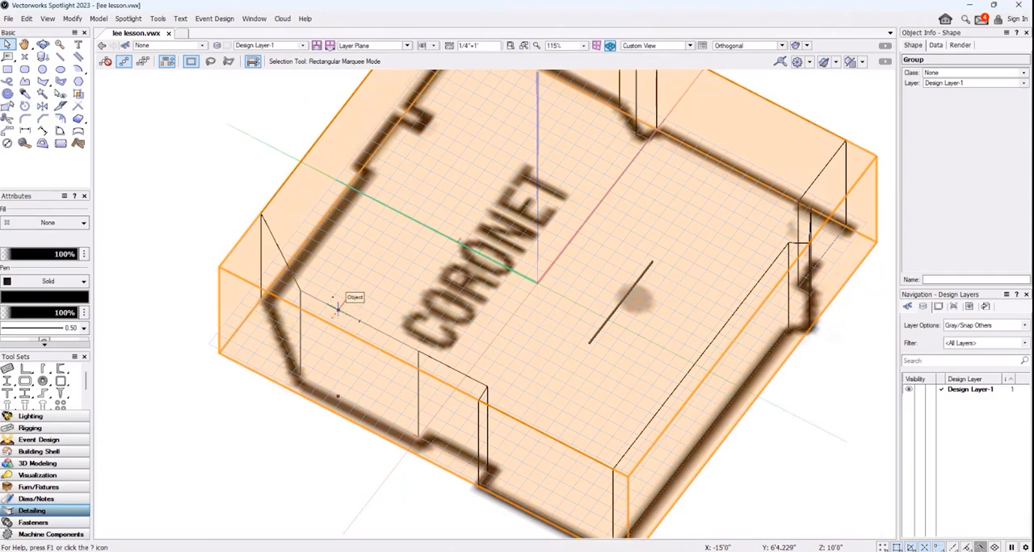
right_click(338, 307)
left_click(403, 298)
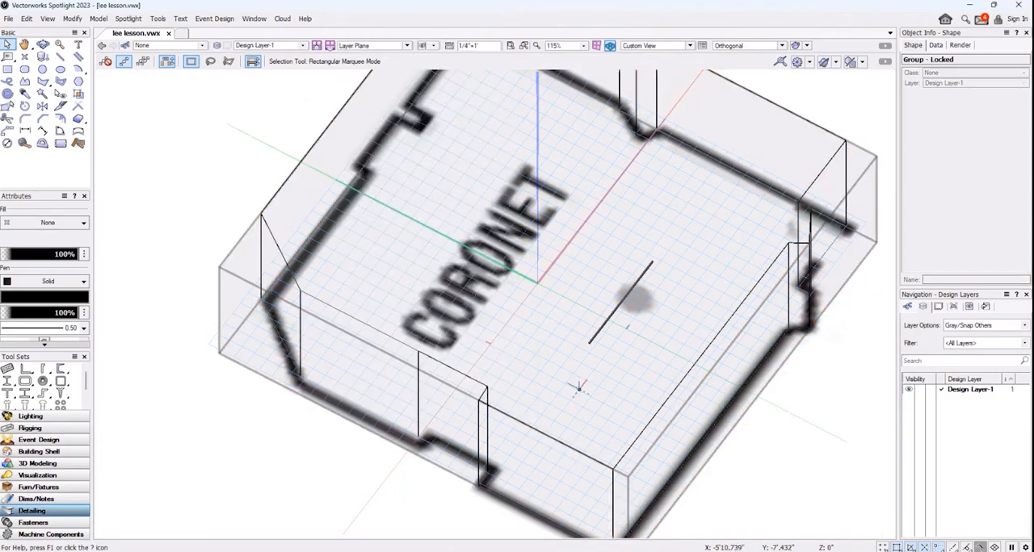
Inspect the grouped Coronet walls in 3D with the Flyover tool in Interactive Origin mode
left_click(42, 44)
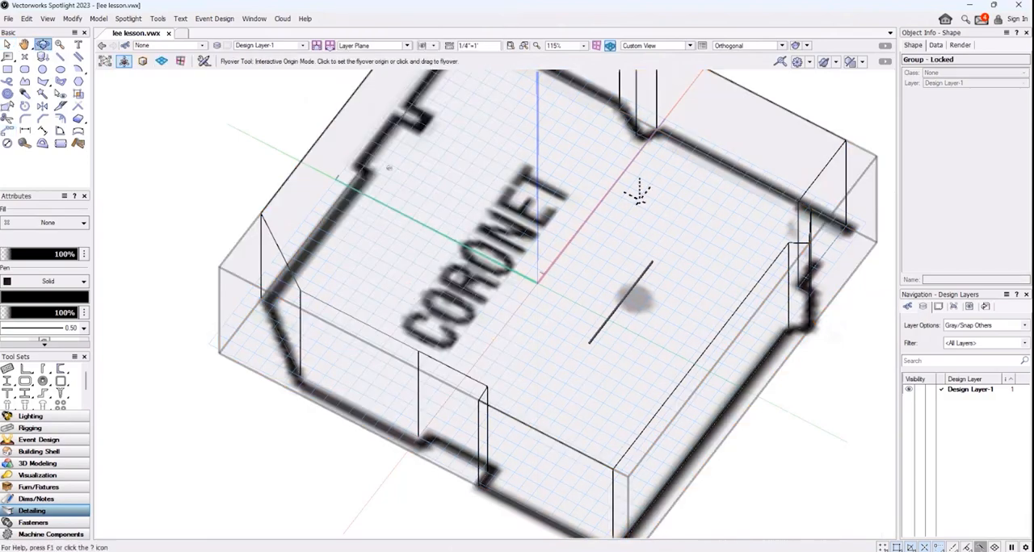